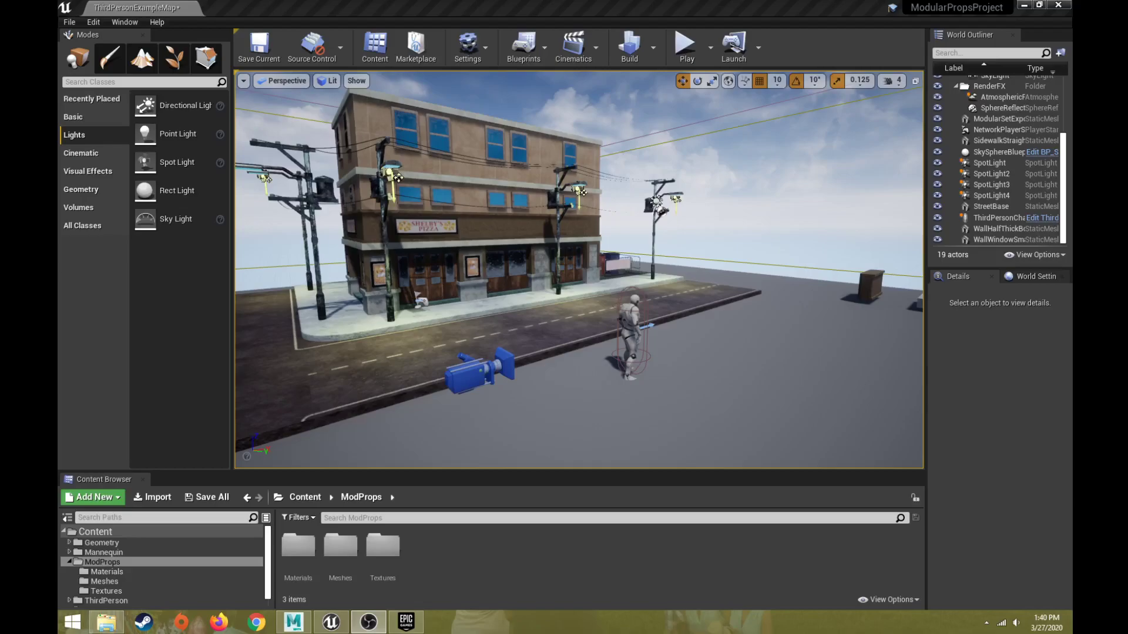
- Look over the files in the ModularSetProject folder and close the open Unreal project without saving its level
{"action": "left_click", "coordinate": [106, 622]}
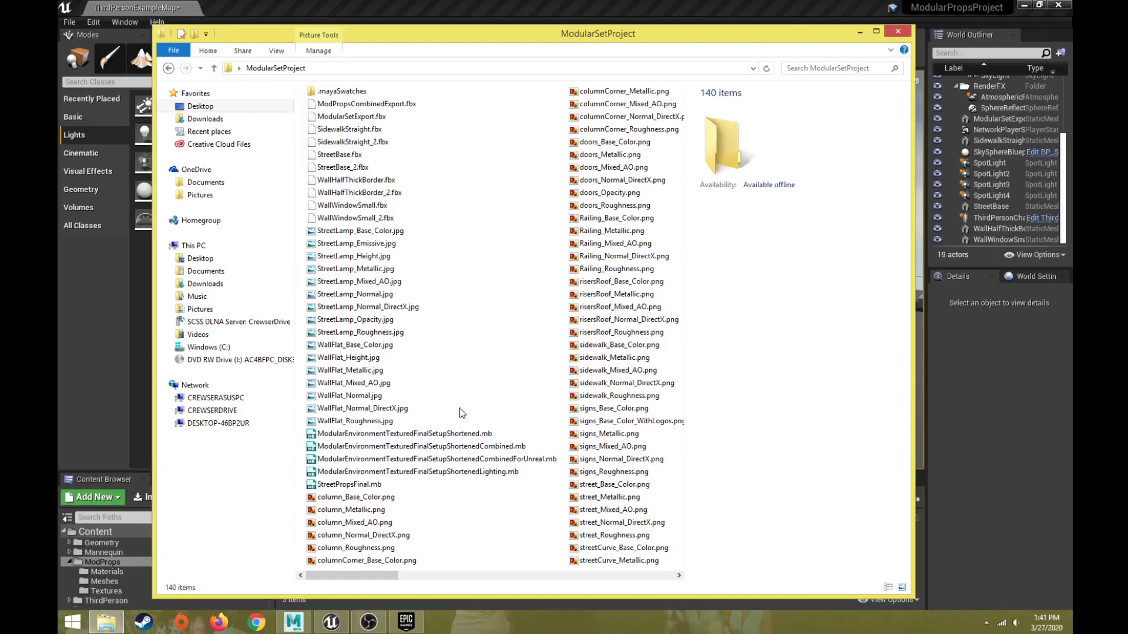
{"action": "left_click", "coordinate": [755, 15]}
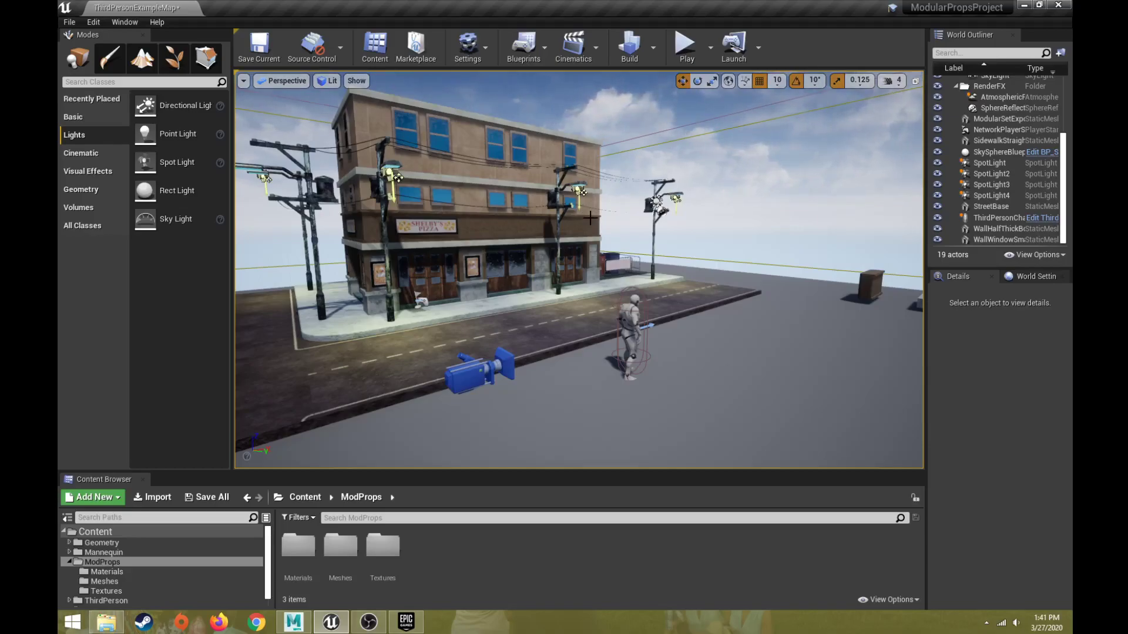
{"action": "left_click", "coordinate": [1058, 7]}
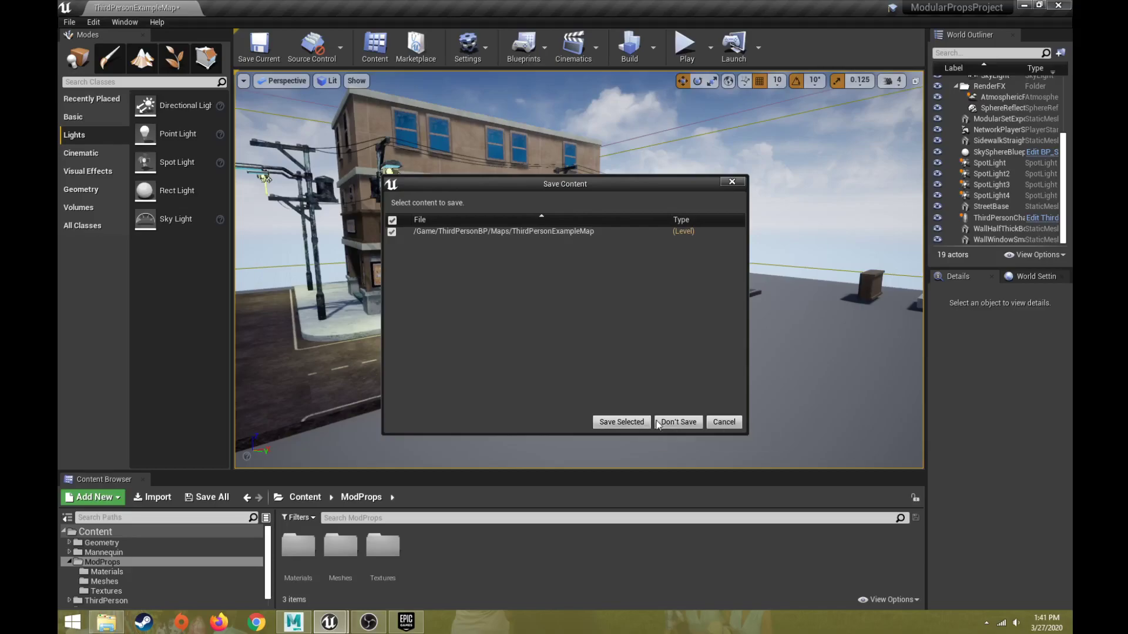
{"action": "left_click", "coordinate": [679, 423]}
- Switch to the Epic Games Launcher and dismiss the three free-game notifications
{"action": "left_click_drag", "start_coordinate": [774, 37], "coordinate": [837, 47]}
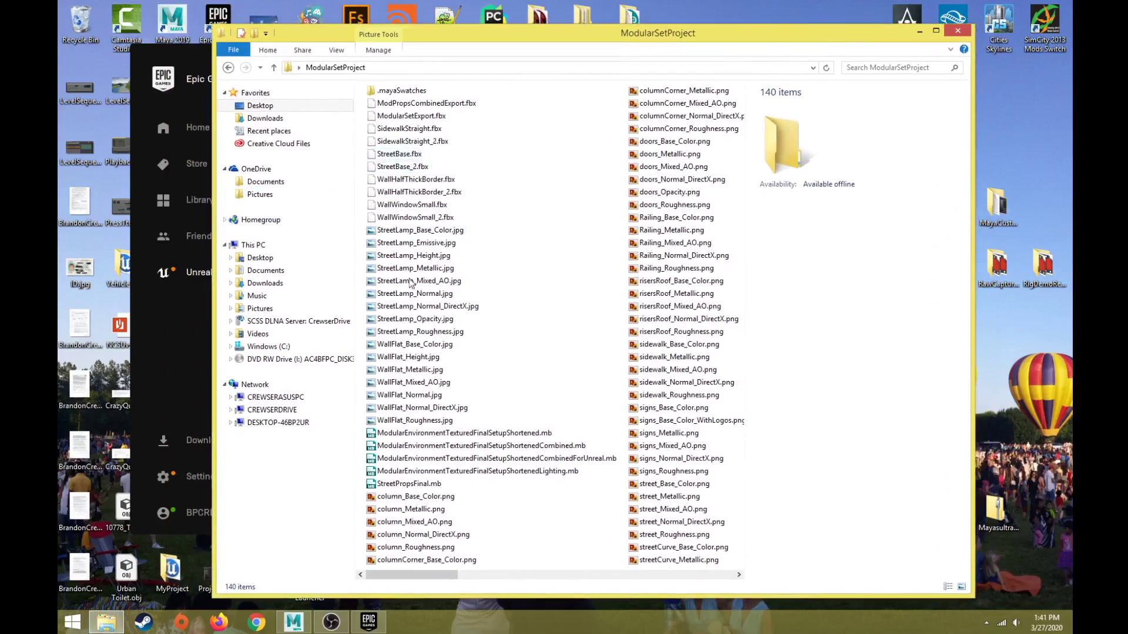
{"action": "left_click", "coordinate": [196, 56]}
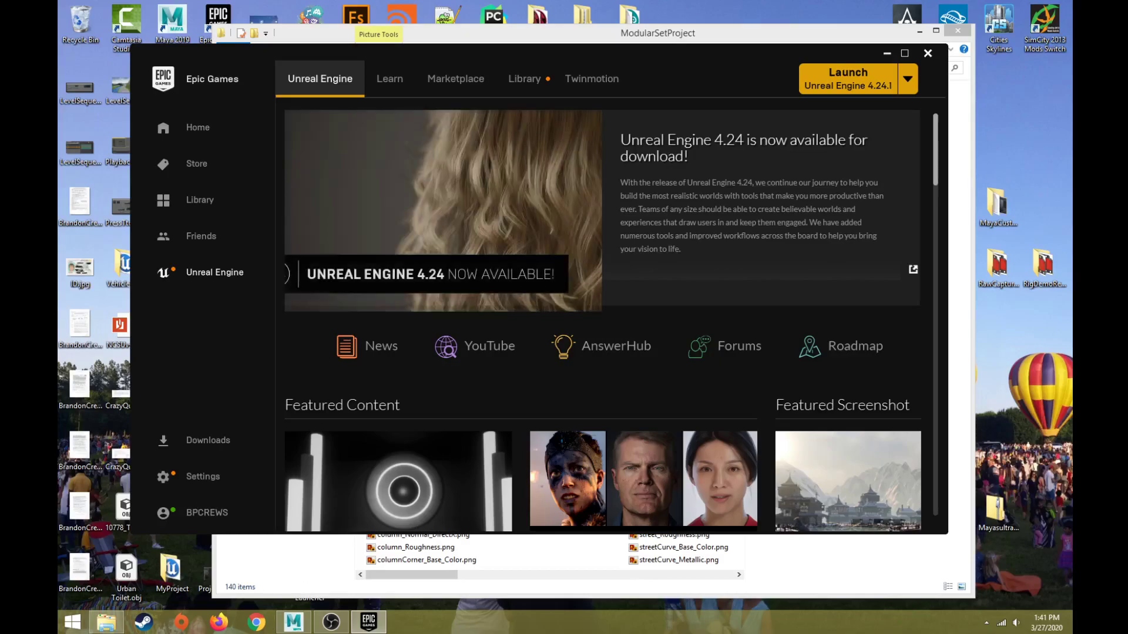
{"action": "mouse_move", "coordinate": [293, 621]}
{"action": "left_click_drag", "start_coordinate": [249, 52], "coordinate": [237, 53]}
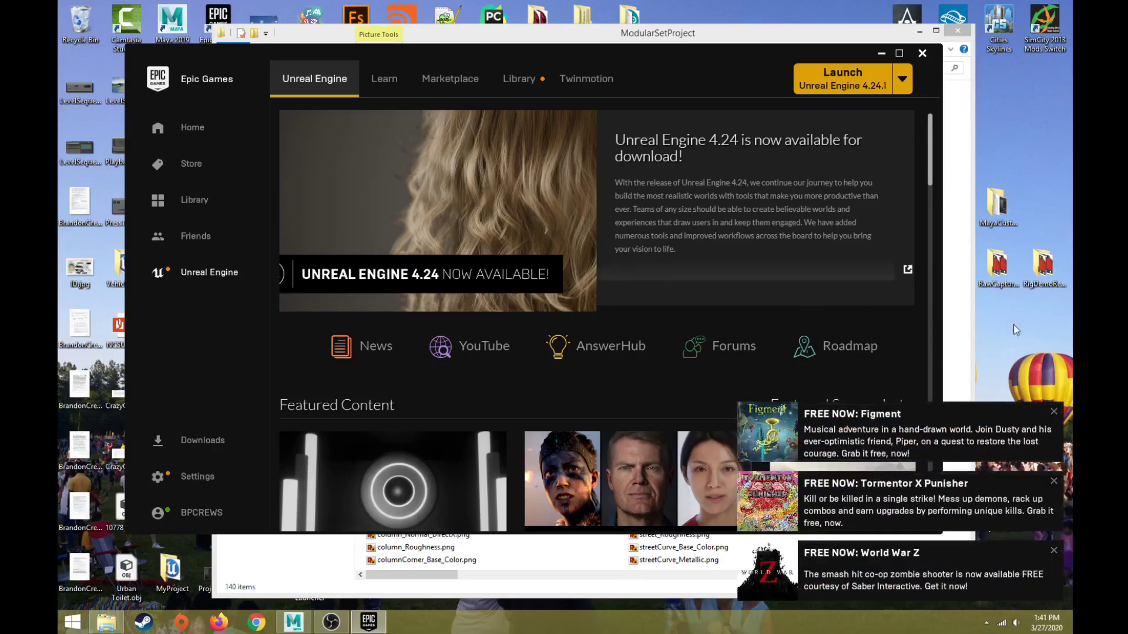
{"action": "left_click", "coordinate": [1055, 412]}
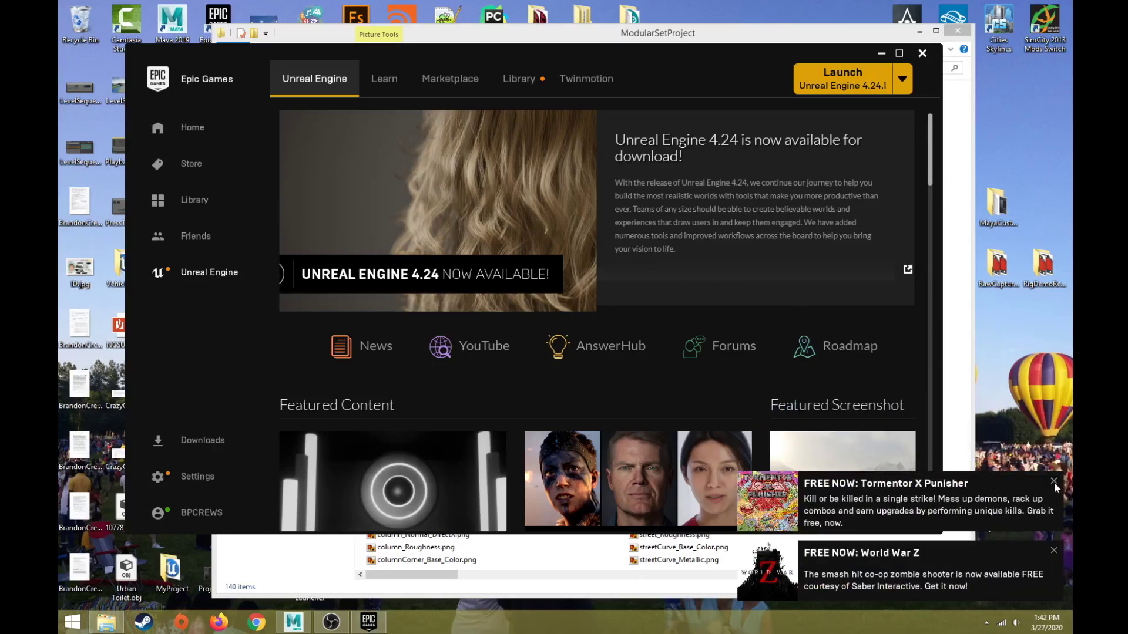
{"action": "left_click", "coordinate": [1053, 481]}
{"action": "left_click", "coordinate": [1054, 551]}
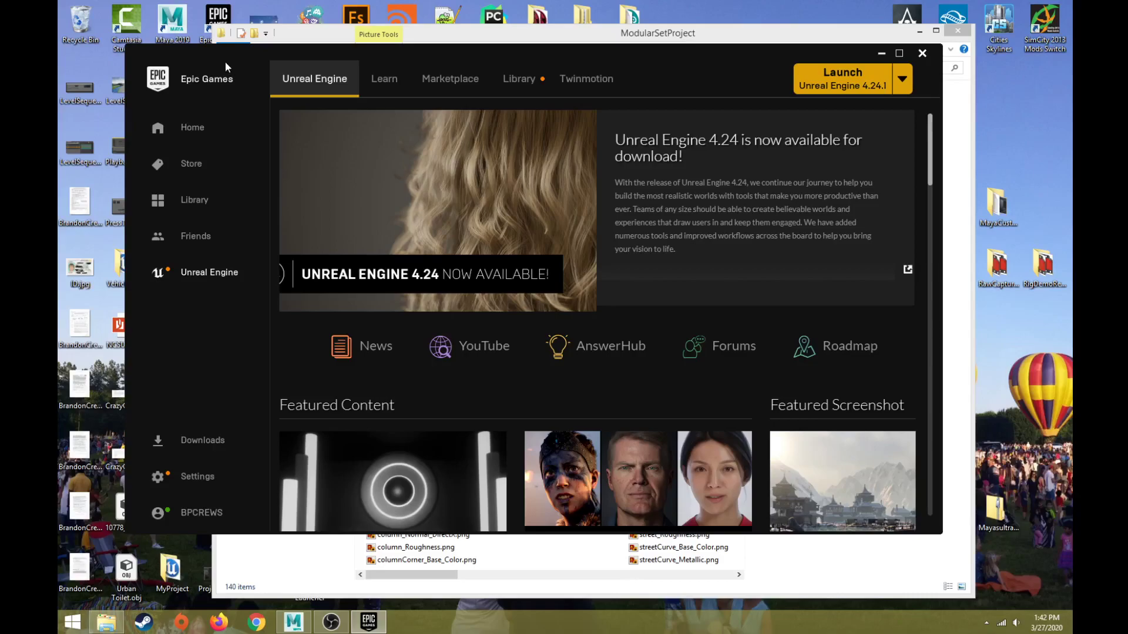
- Examine the engine versions in the launcher's Library and try adding a slot for another version
{"action": "left_click", "coordinate": [168, 517]}
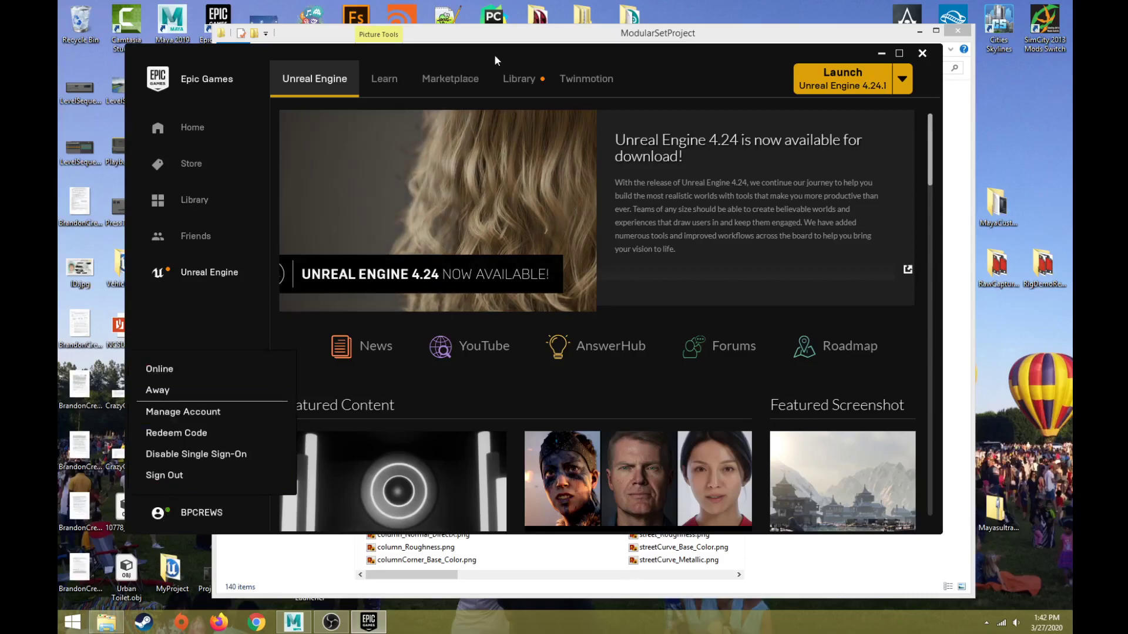
{"action": "left_click", "coordinate": [511, 82]}
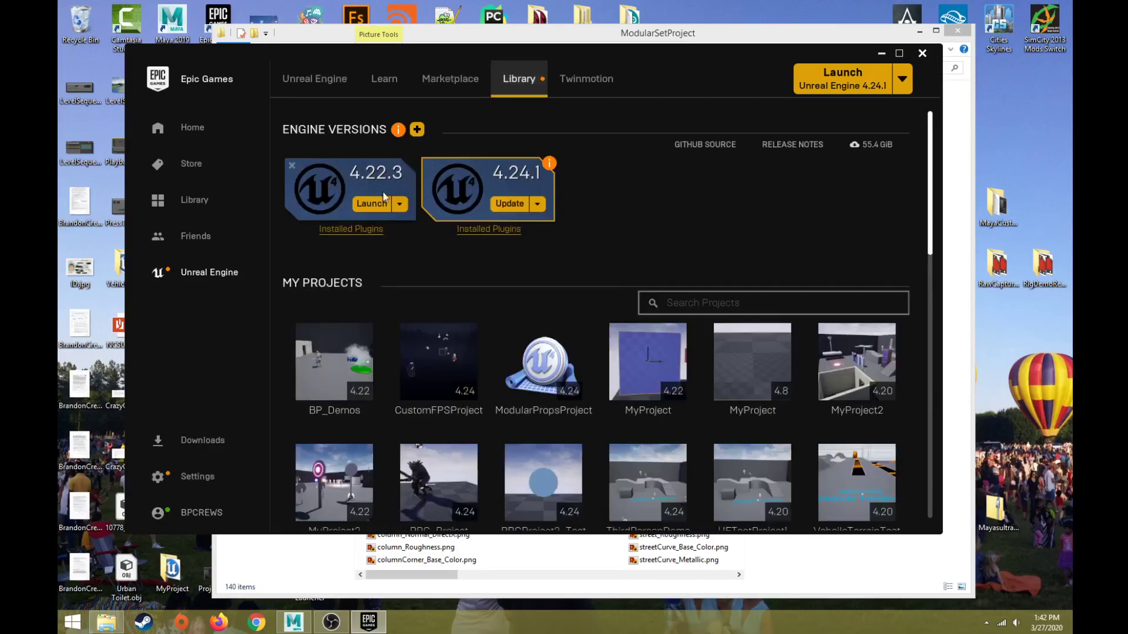
{"action": "left_click", "coordinate": [415, 131]}
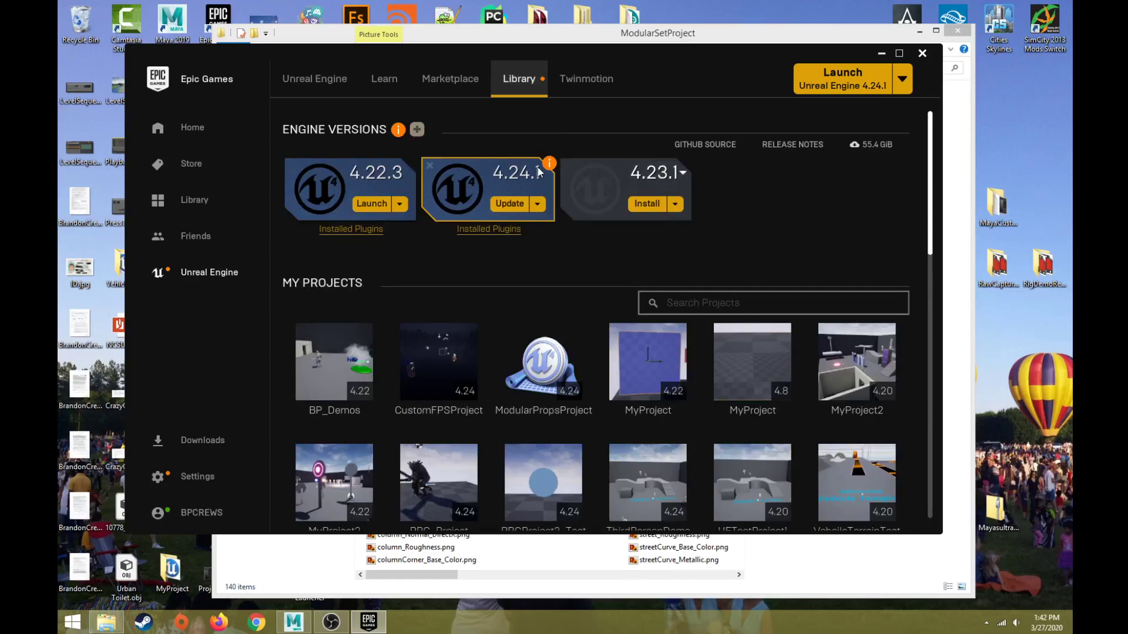
{"action": "left_click", "coordinate": [567, 166]}
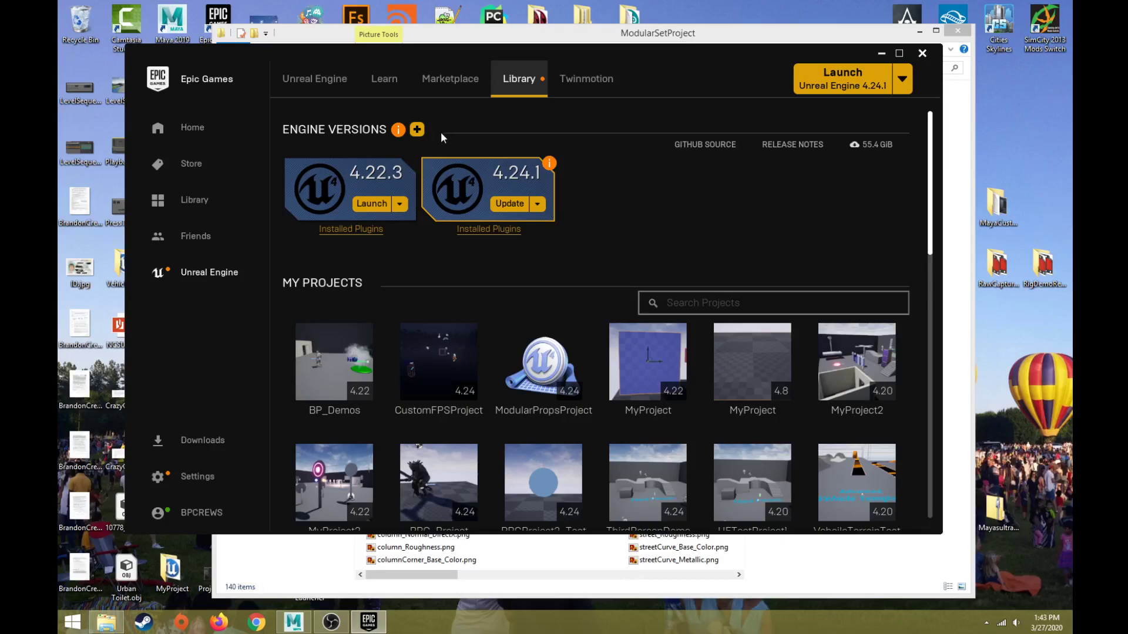
- Look over the launcher's Unreal Engine, Learn and free Marketplace content, and return to the Library
{"action": "left_click_drag", "start_coordinate": [478, 56], "coordinate": [506, 63]}
{"action": "left_click", "coordinate": [346, 83]}
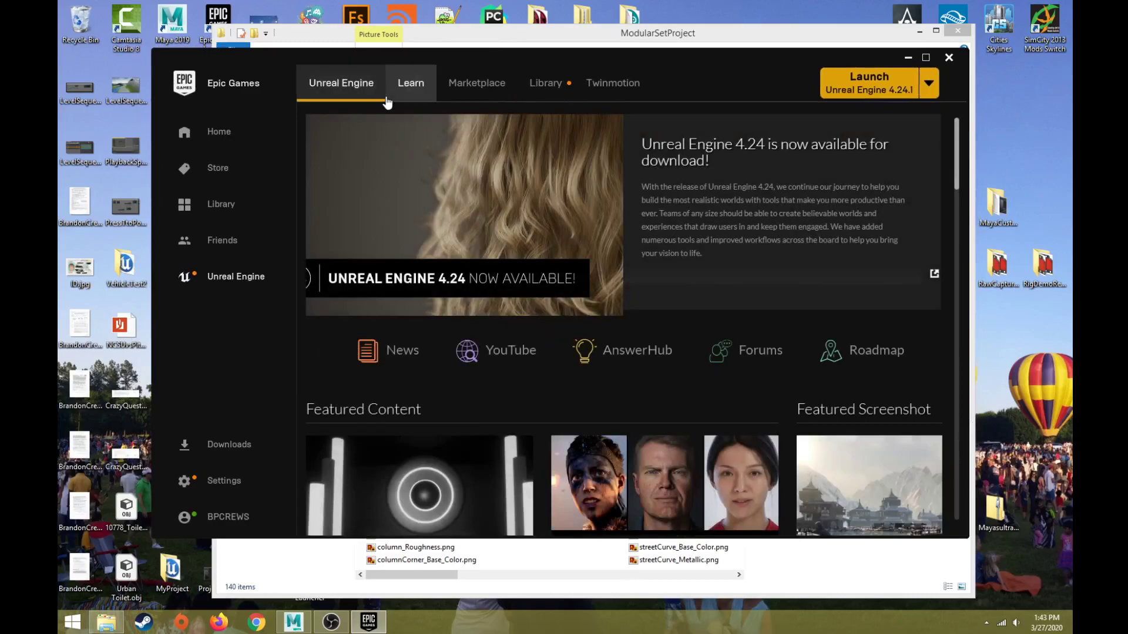
{"action": "left_click", "coordinate": [414, 88]}
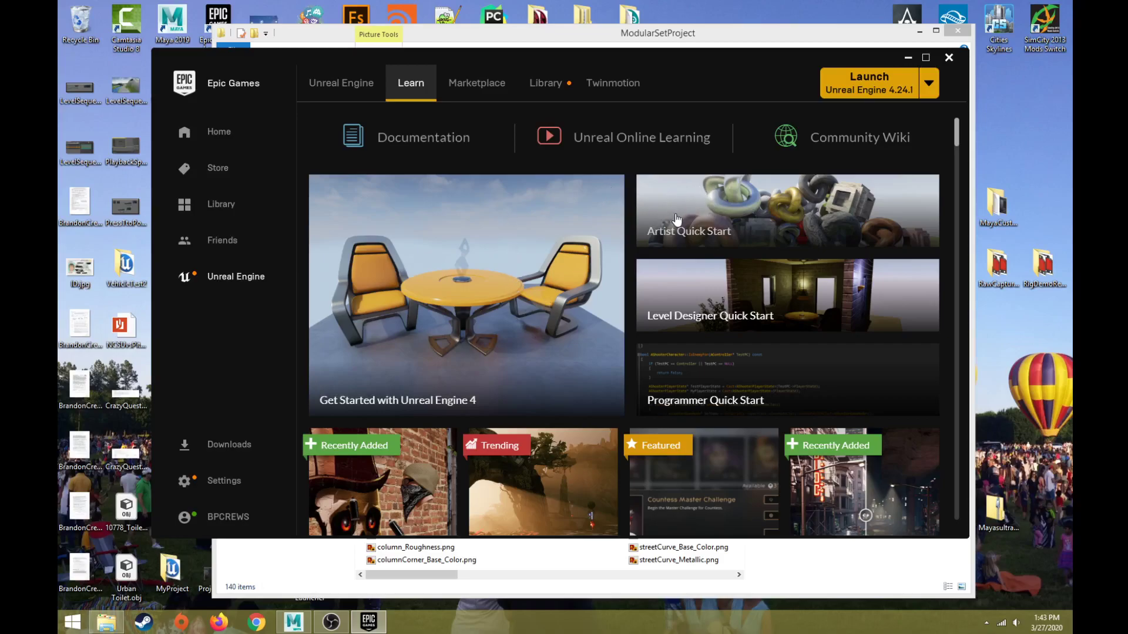
{"action": "left_click", "coordinate": [487, 90]}
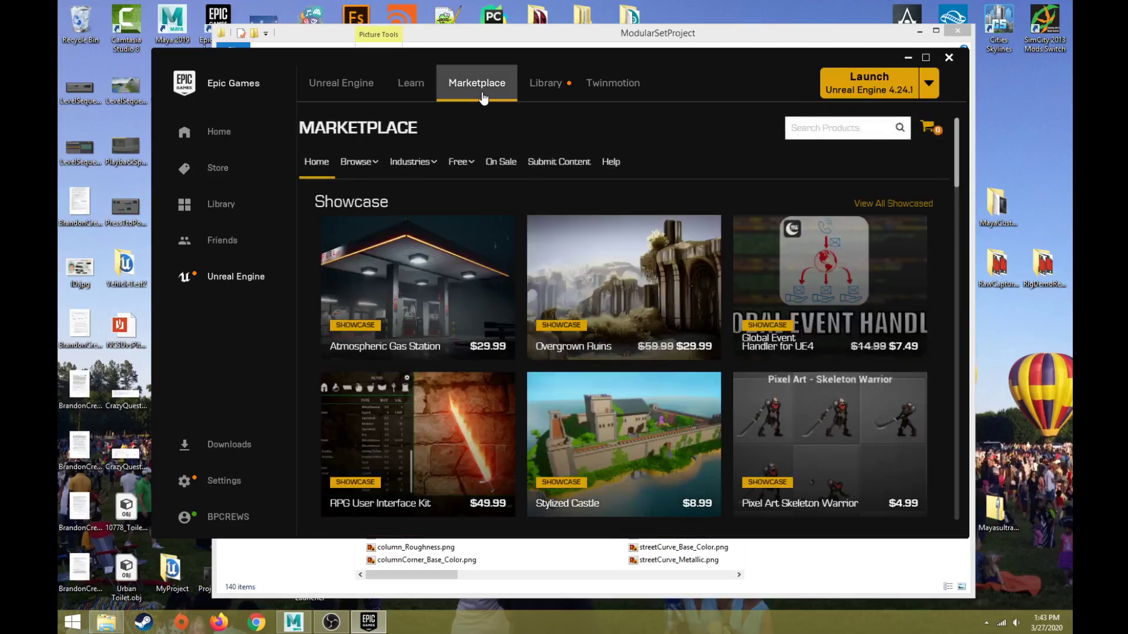
{"action": "mouse_move", "coordinate": [457, 162]}
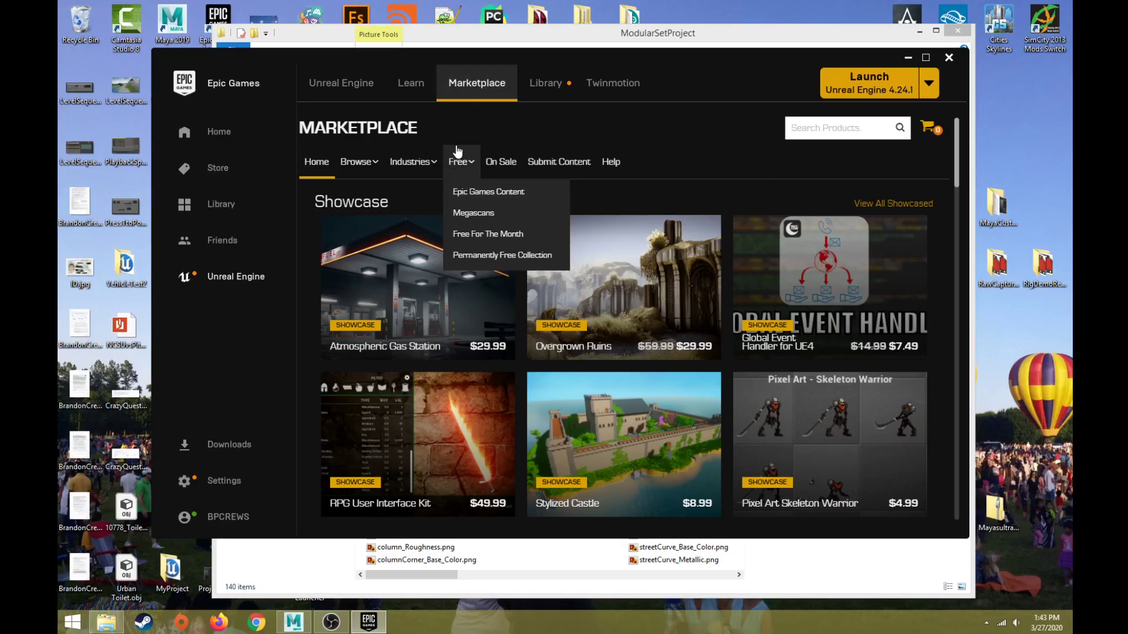
{"action": "left_click", "coordinate": [459, 164]}
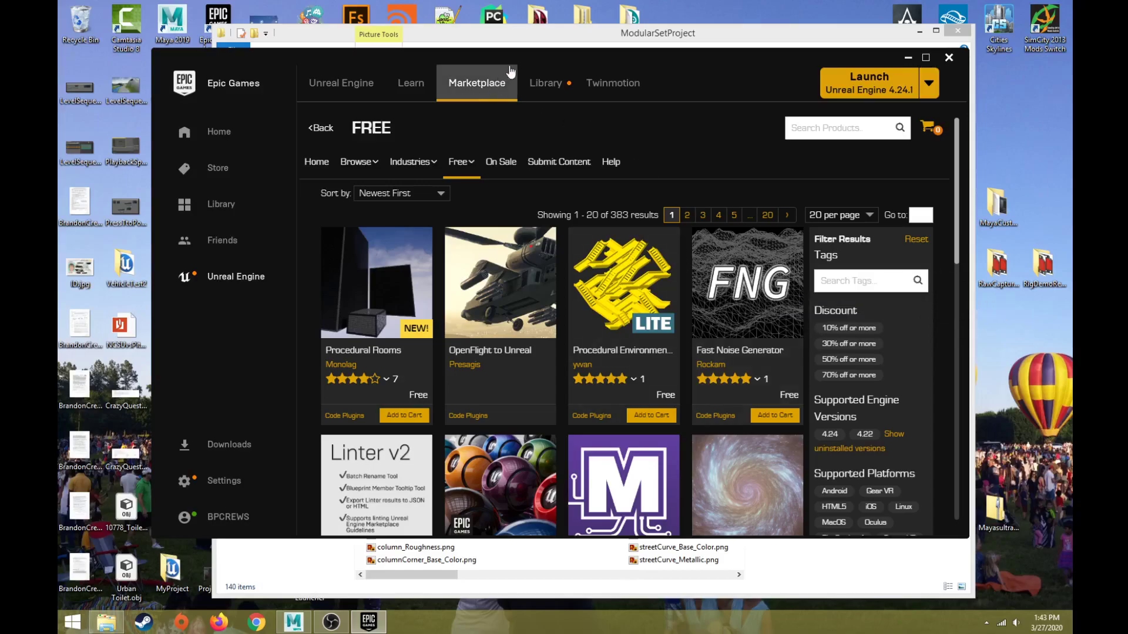
{"action": "left_click", "coordinate": [546, 83]}
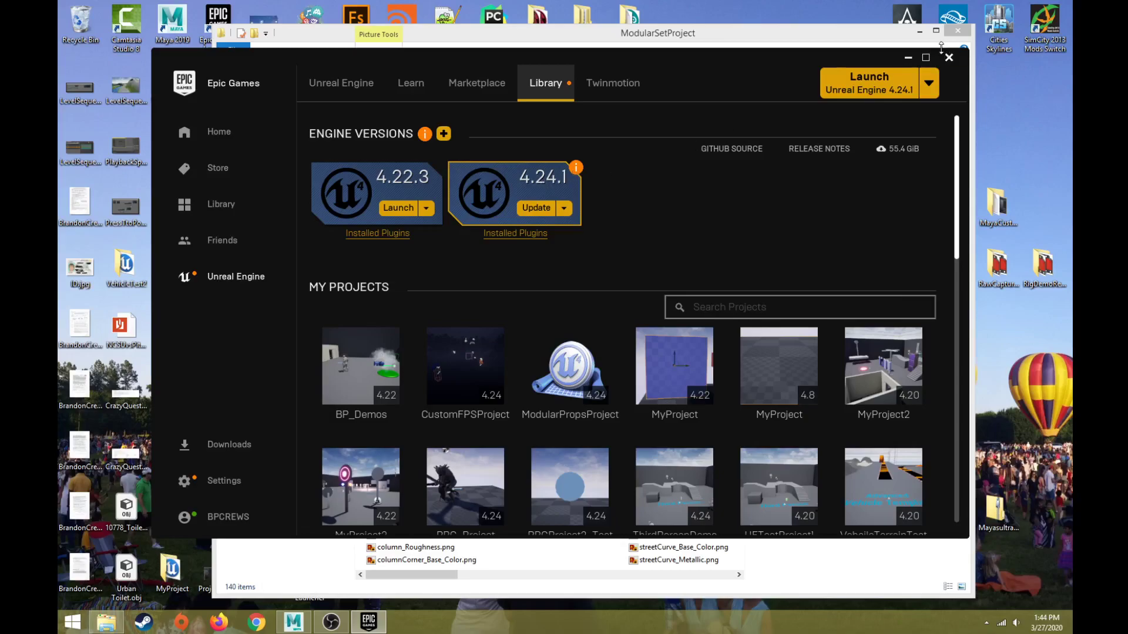
- Launch Unreal Engine 4.24.1 and bring its project browser in front of the ModularSetProject folder window
{"action": "left_click", "coordinate": [928, 84]}
{"action": "left_click", "coordinate": [926, 83]}
{"action": "left_click", "coordinate": [868, 85]}
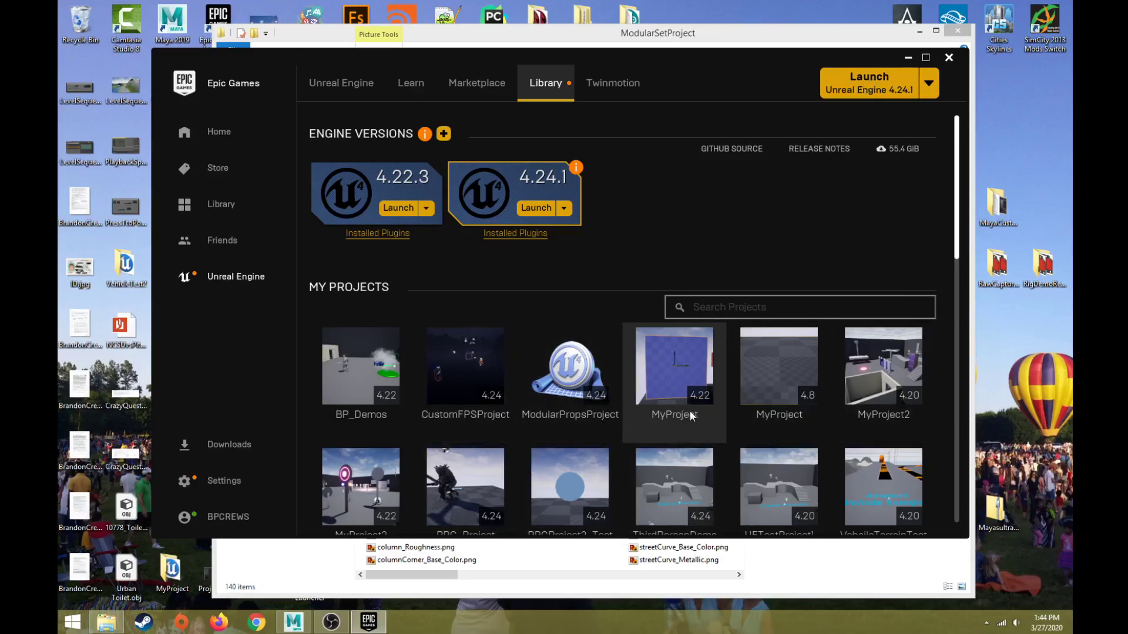
{"action": "mouse_move", "coordinate": [682, 388]}
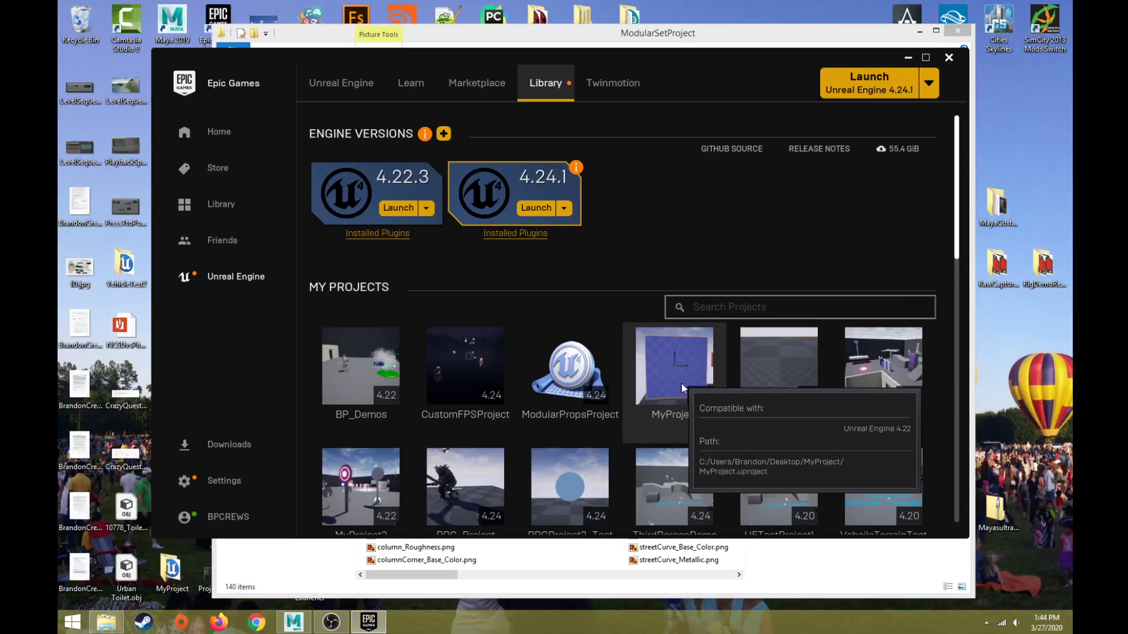
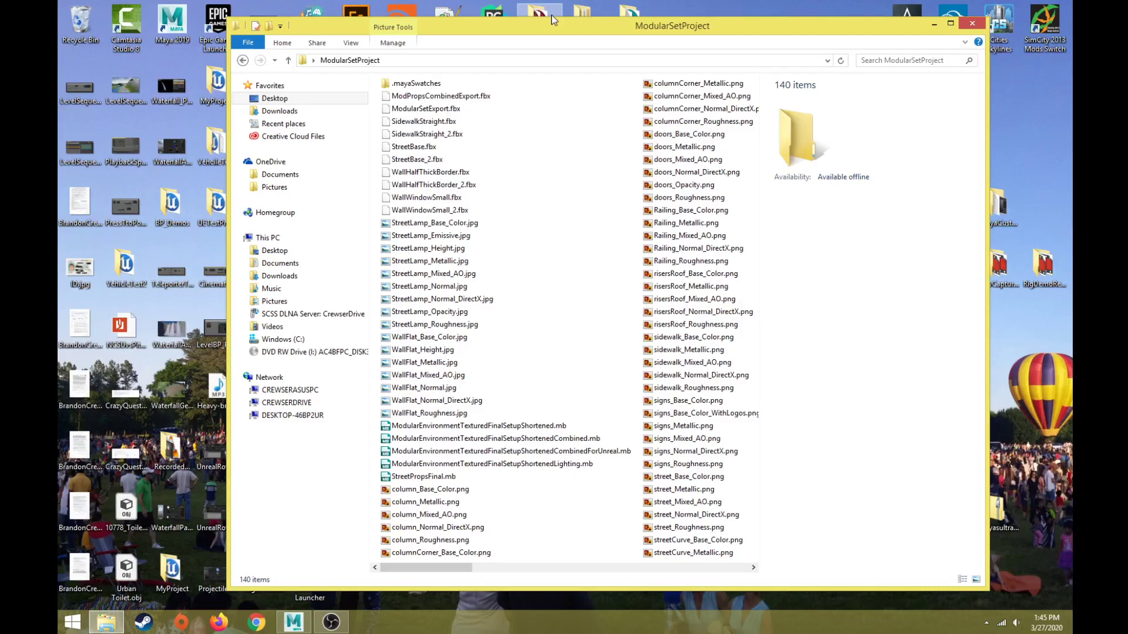
{"action": "left_click_drag", "start_coordinate": [581, 26], "coordinate": [578, 479]}
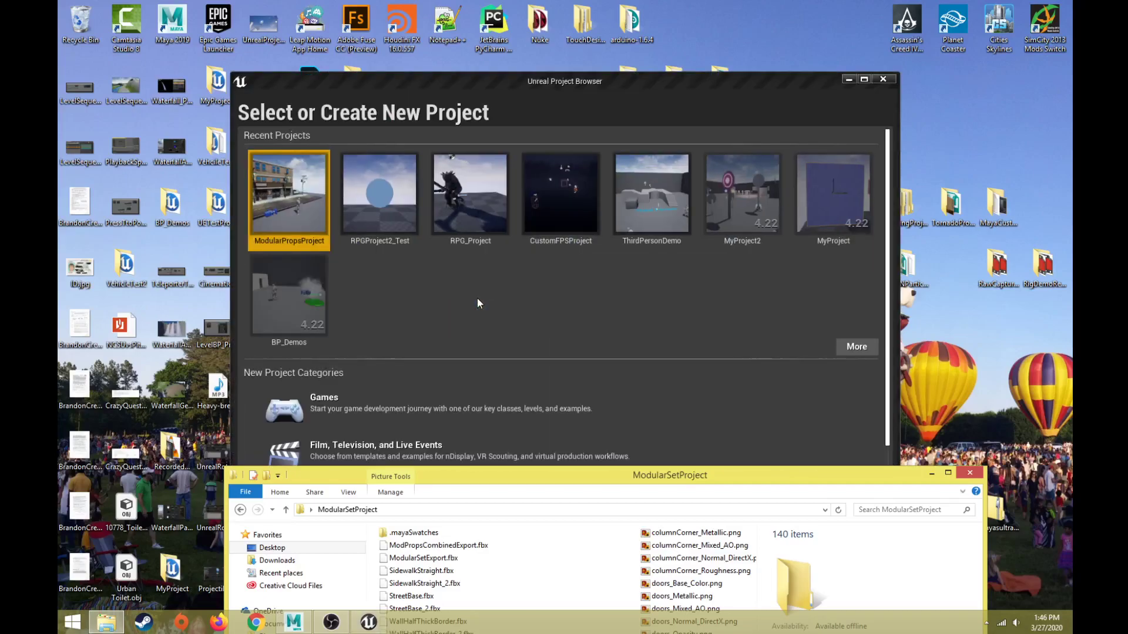
{"action": "left_click", "coordinate": [647, 101]}
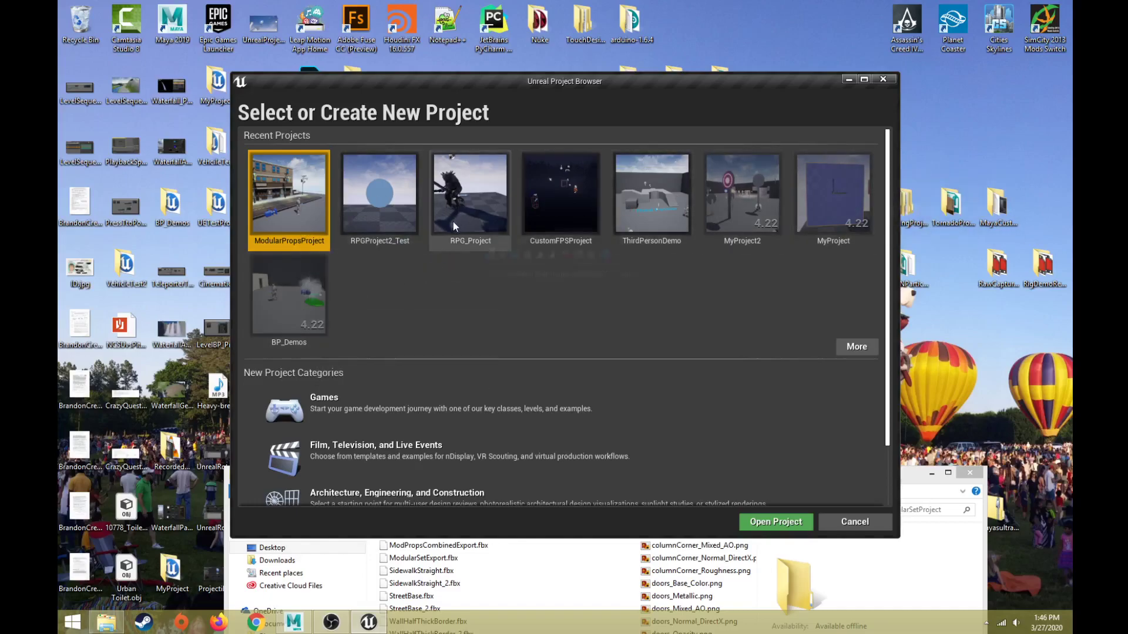
- Start a new project in the Games category with the Third Person template
{"action": "scroll", "coordinate": [511, 337], "scroll_direction": "down", "scroll_amount": 2}
{"action": "scroll", "coordinate": [511, 337], "scroll_direction": "down", "scroll_amount": 1}
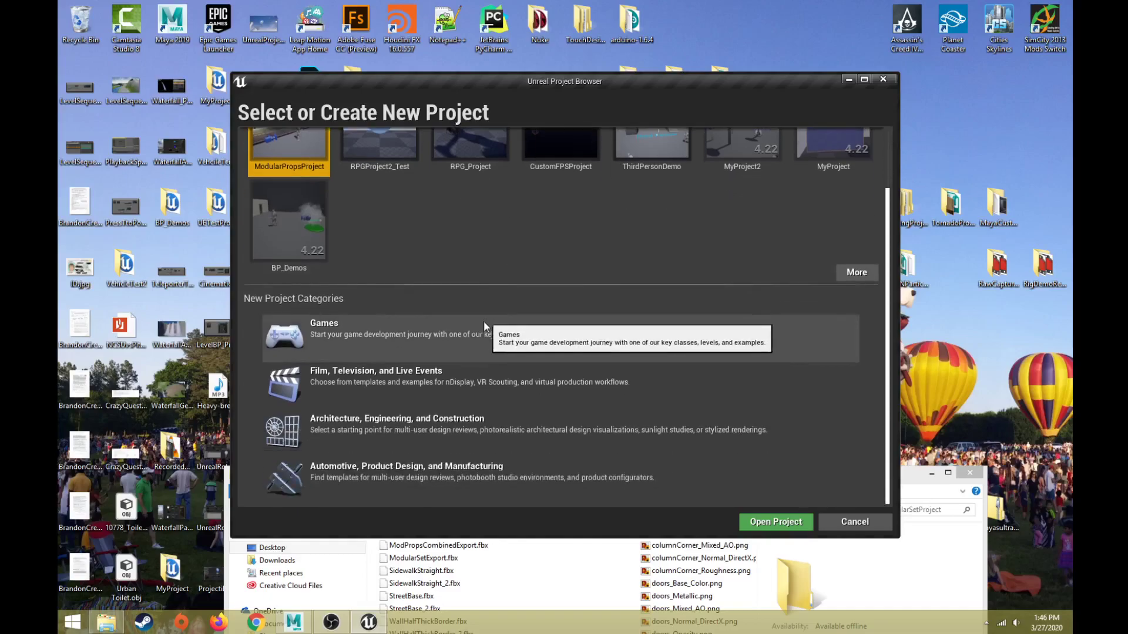
{"action": "left_click", "coordinate": [355, 333]}
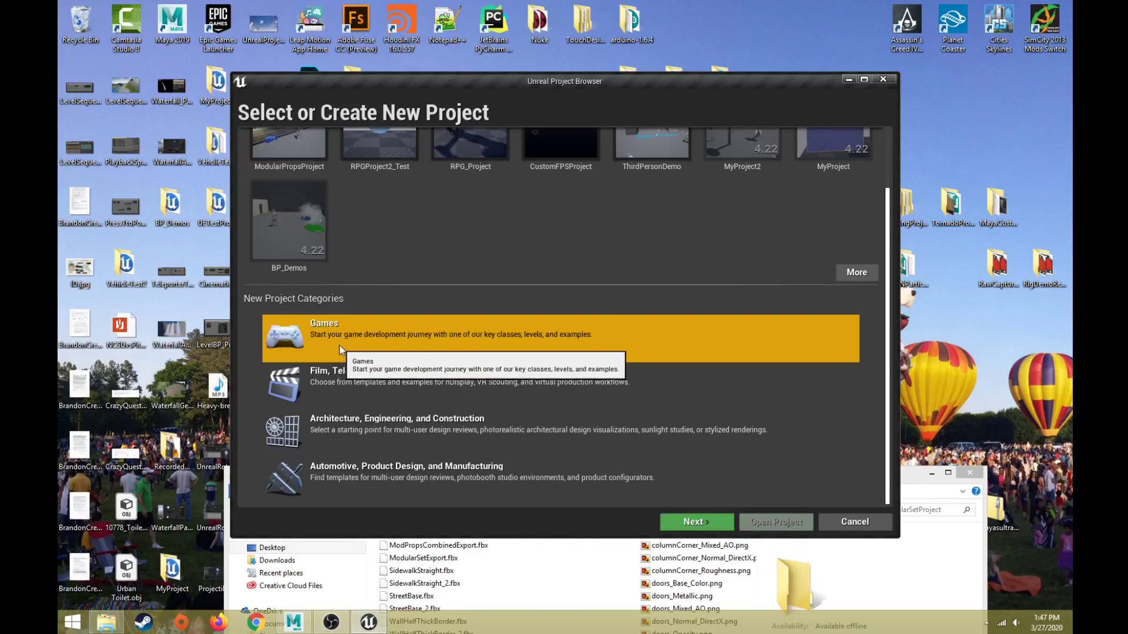
{"action": "left_click", "coordinate": [698, 523]}
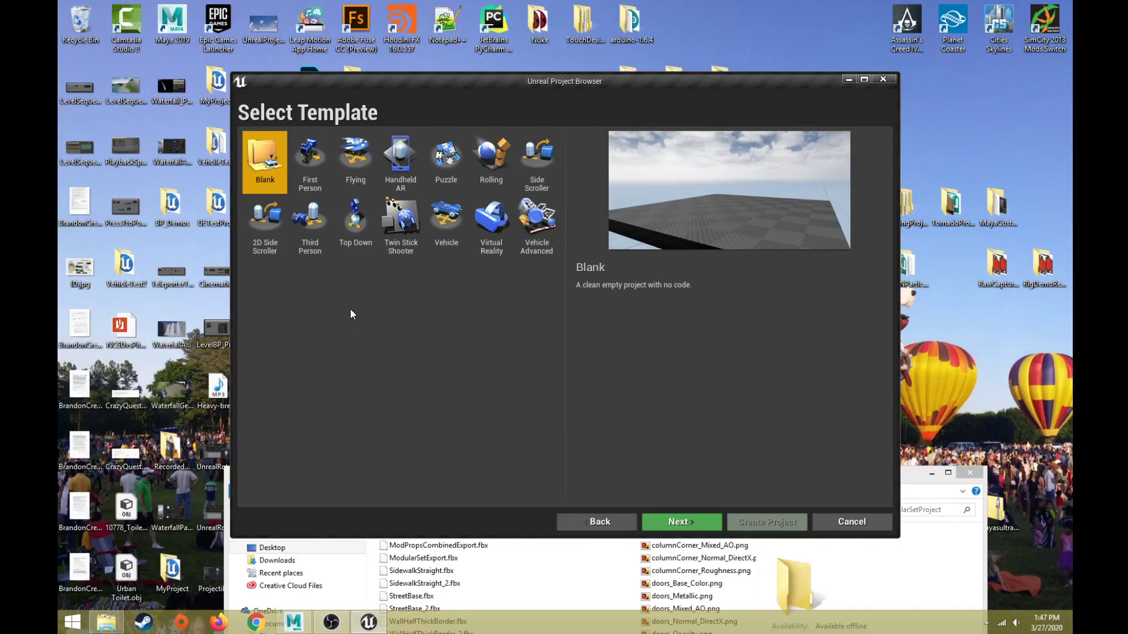
{"action": "left_click", "coordinate": [313, 160]}
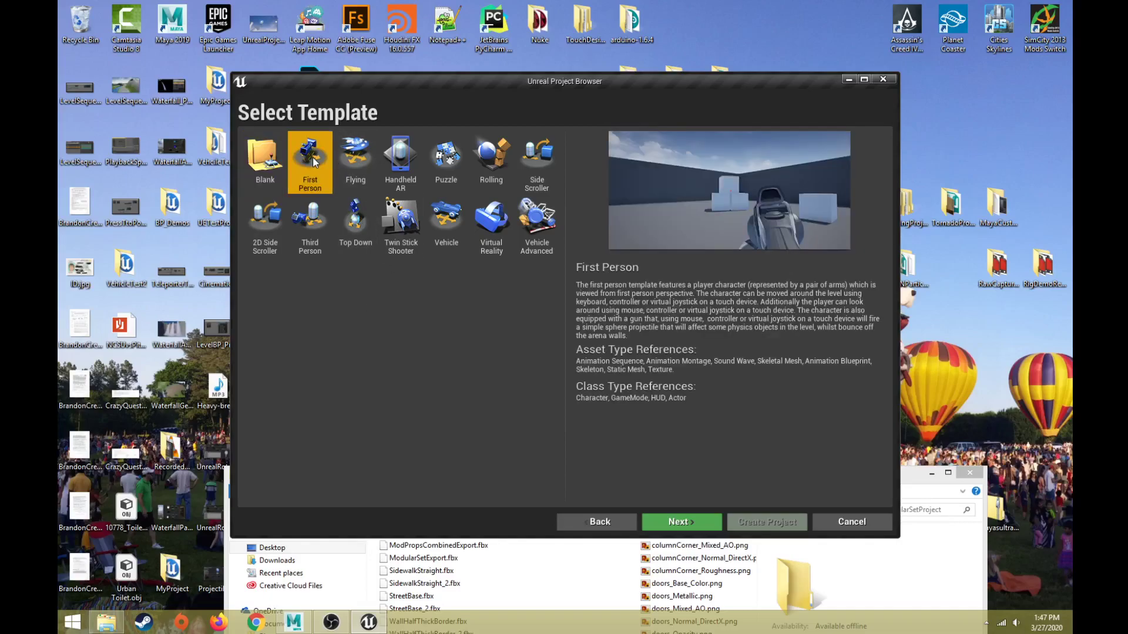
{"action": "left_click", "coordinate": [315, 216]}
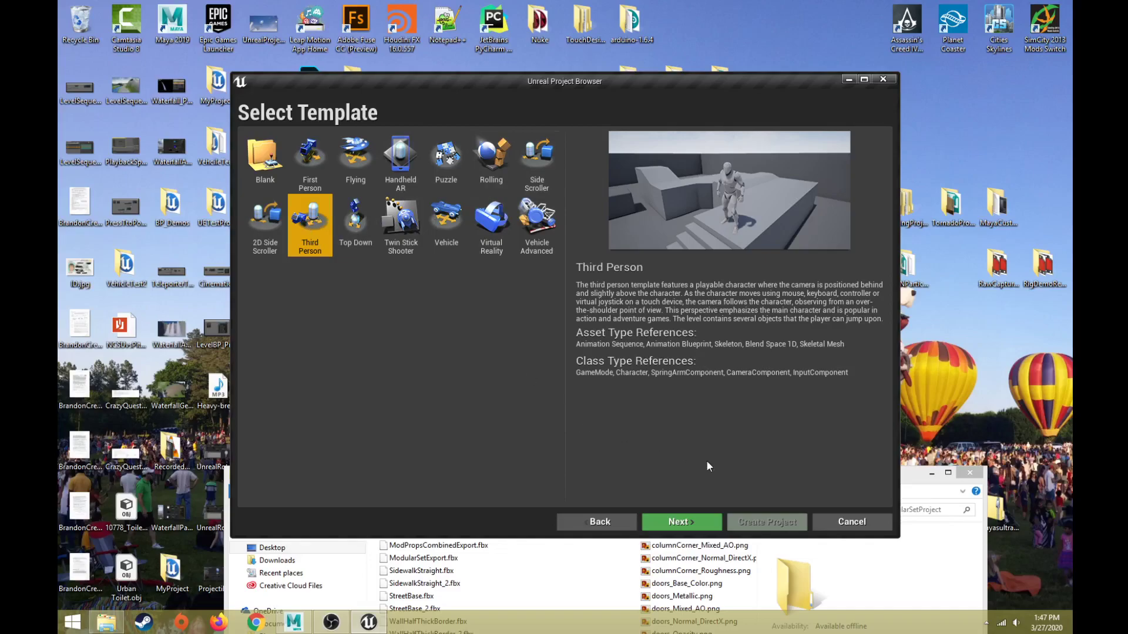
{"action": "left_click", "coordinate": [682, 522]}
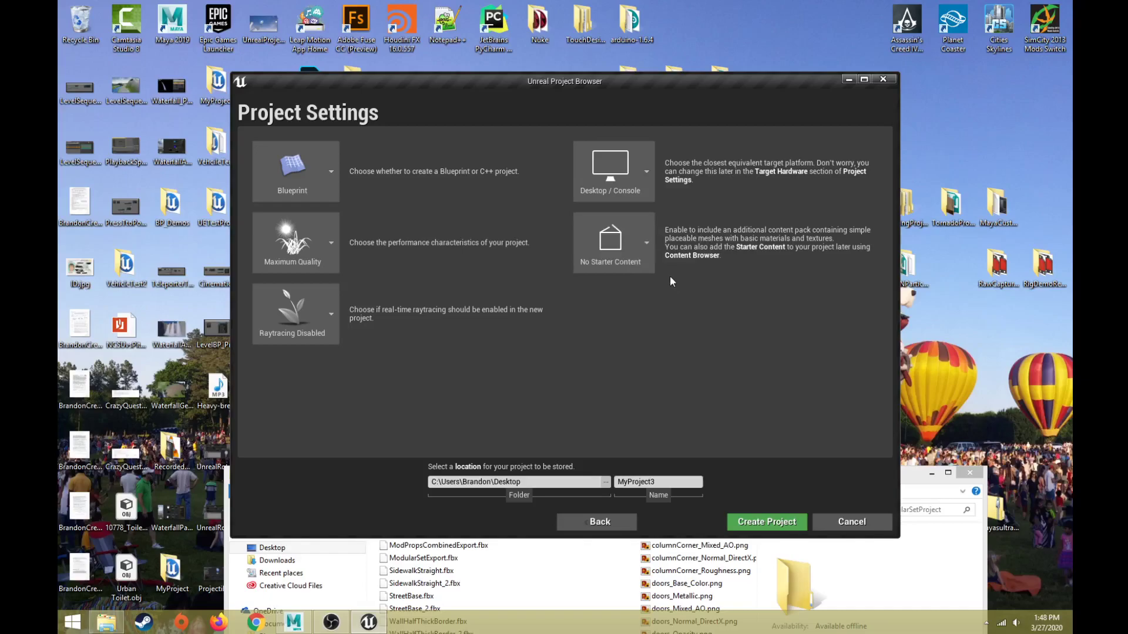
- Name the project ModPropsUnrealProj and create it on the Desktop with the default Blueprint settings
{"action": "left_click", "coordinate": [652, 482]}
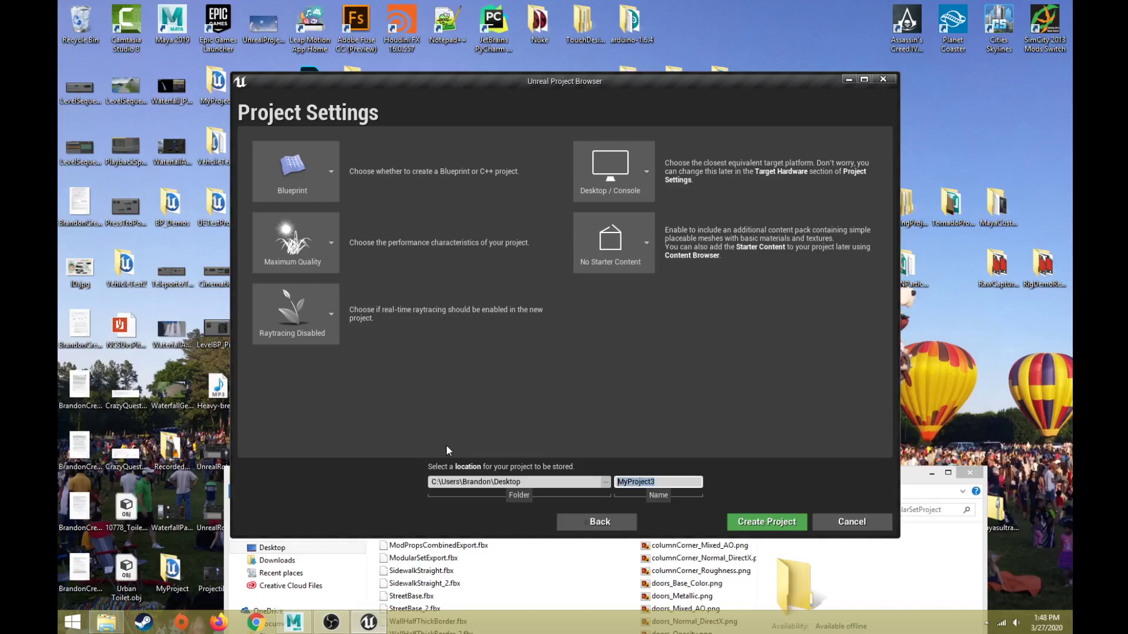
{"action": "type", "text": "ModProps"}
{"action": "type", "text": "Pro"}
{"action": "key", "text": "BackSpace"}
{"action": "key", "text": "BackSpace"}
{"action": "key", "text": "BackSpace"}
{"action": "type", "text": "UnrealProject"}
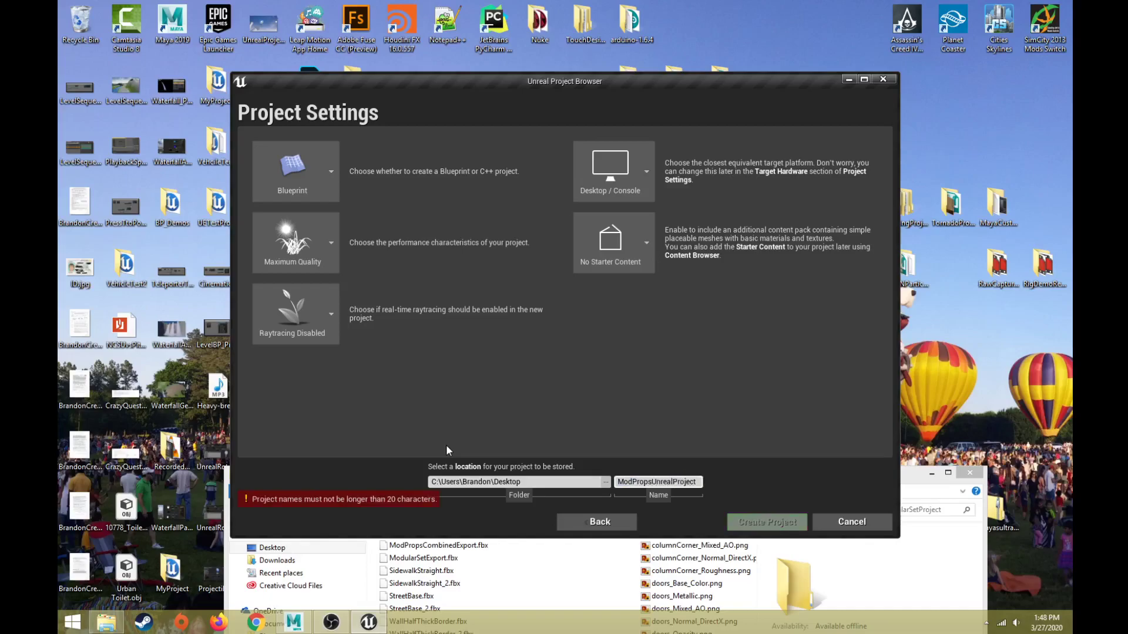
{"action": "key", "text": "BackSpace"}
{"action": "key", "text": "BackSpace"}
{"action": "key", "text": "BackSpace"}
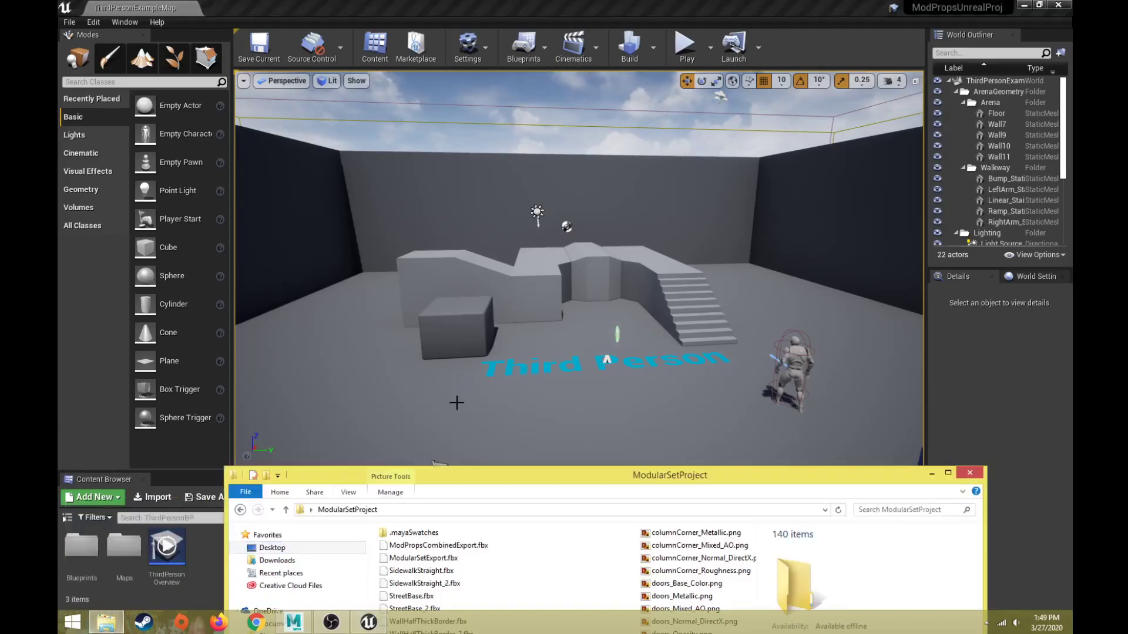
- Bring the ModularSetProject folder window into view and open a second File Explorer window on the Desktop folder
{"action": "left_click_drag", "start_coordinate": [475, 465], "coordinate": [468, 36]}
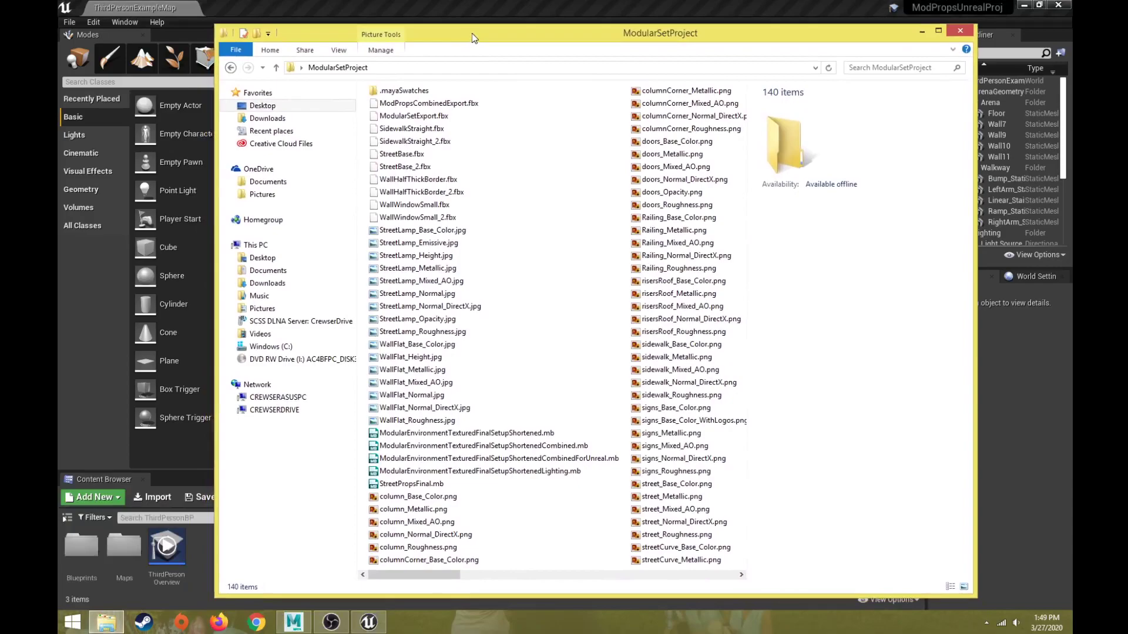
{"action": "key", "text": "ctrl+n"}
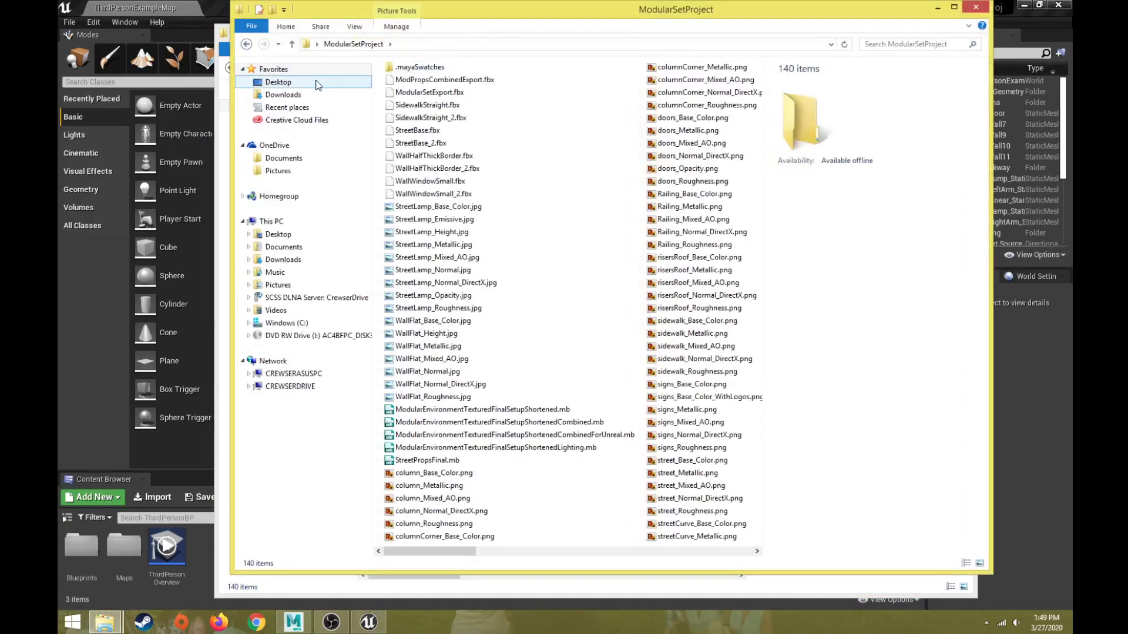
{"action": "left_click", "coordinate": [315, 85]}
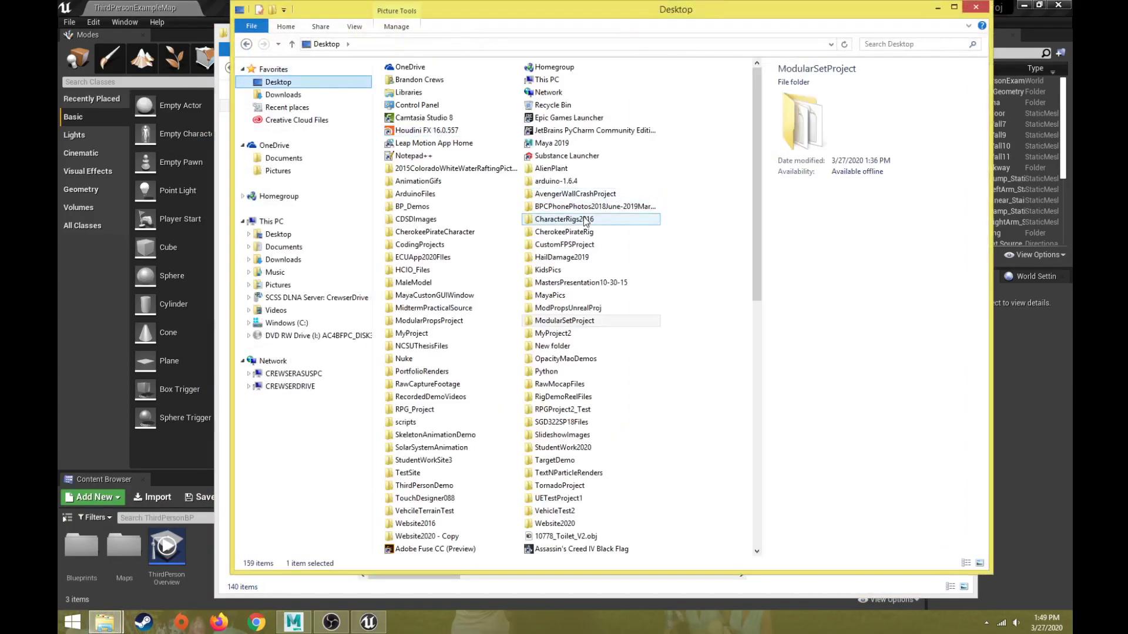
- Examine the ModPropsUnrealProj folder's project file and Content subfolders on the Desktop, and return to the Unreal Editor
{"action": "double_click", "coordinate": [558, 309]}
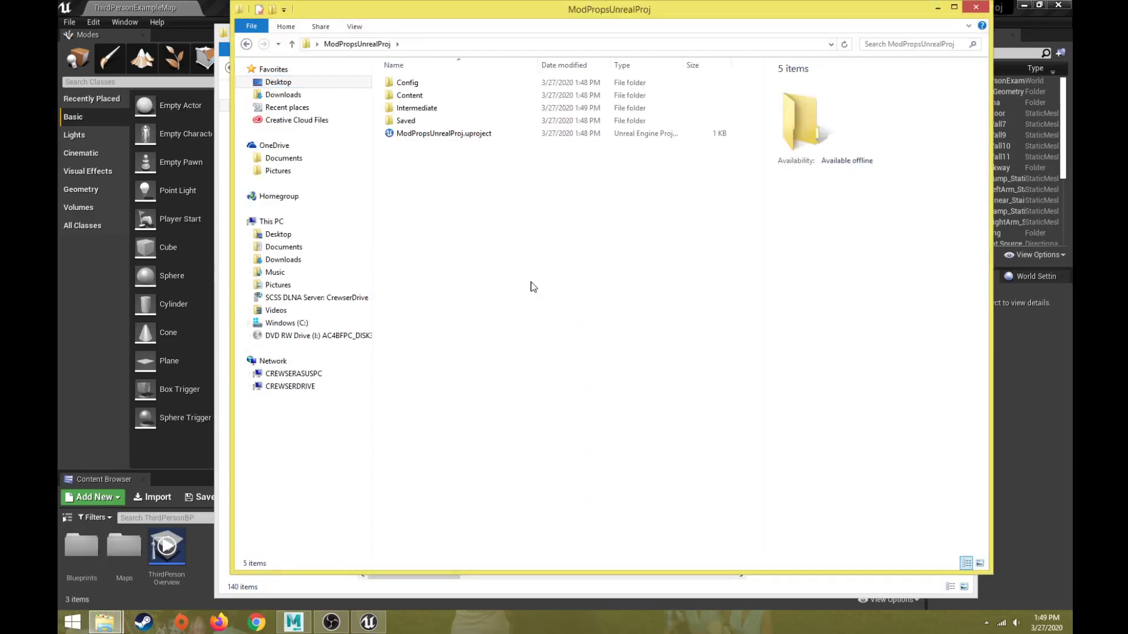
{"action": "left_click_drag", "start_coordinate": [526, 10], "coordinate": [520, 12]}
{"action": "left_click", "coordinate": [473, 139]}
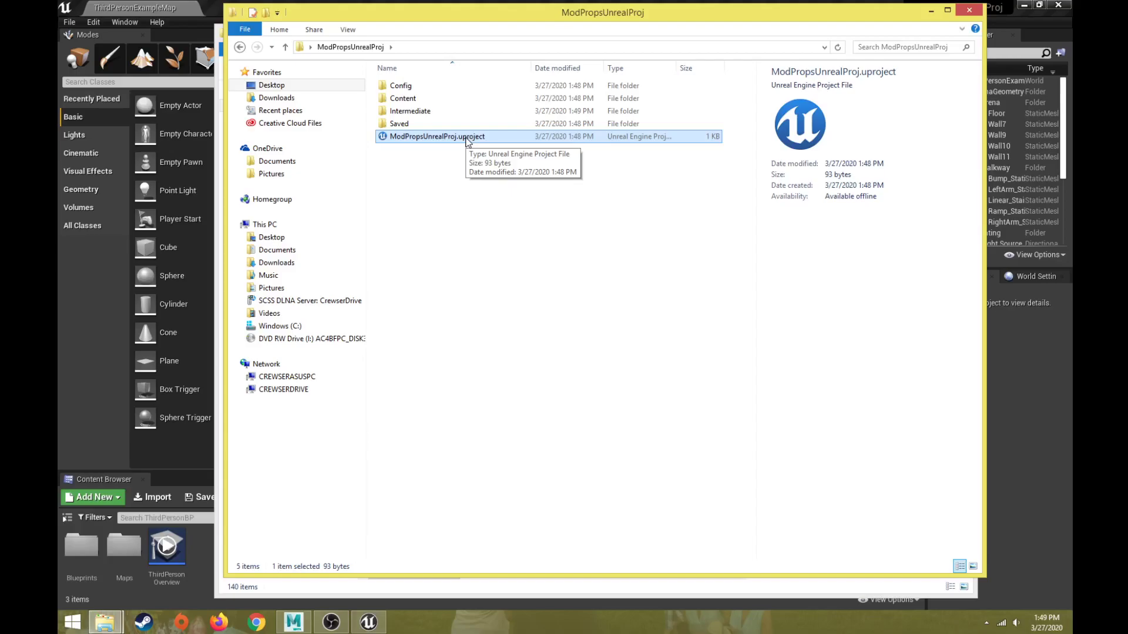
{"action": "double_click", "coordinate": [404, 99]}
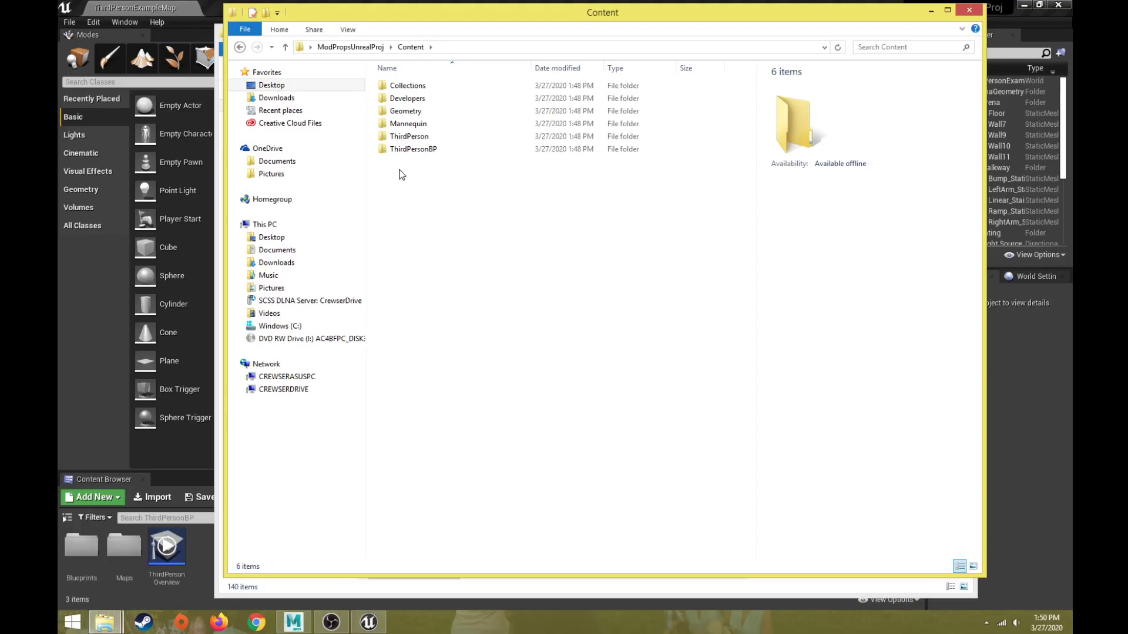
{"action": "left_click", "coordinate": [1023, 393]}
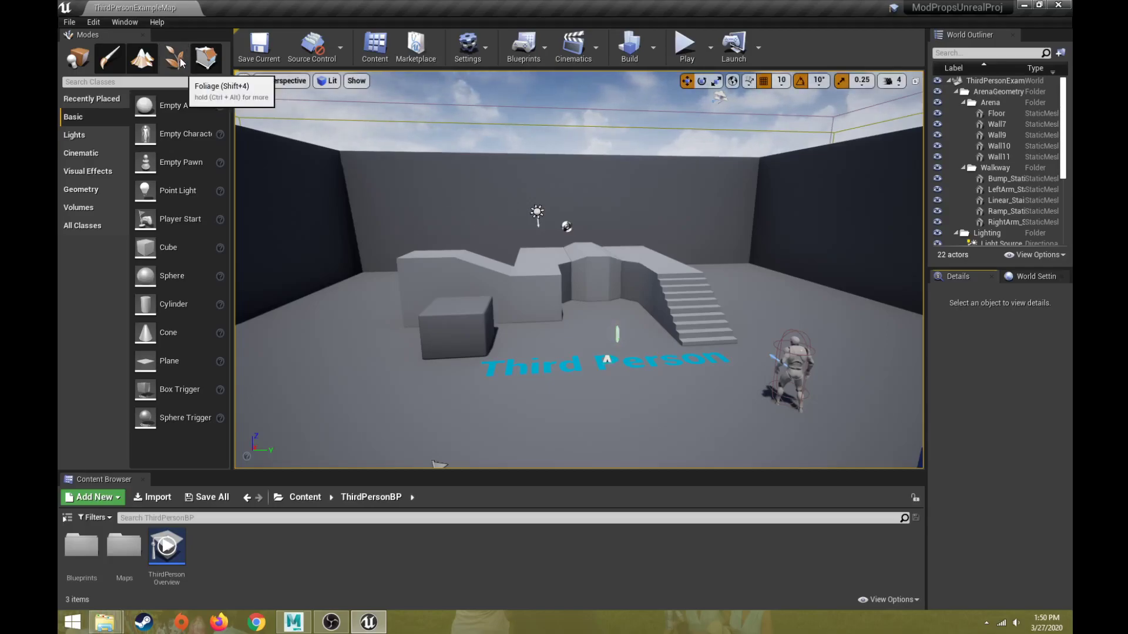
{"action": "left_click", "coordinate": [70, 23]}
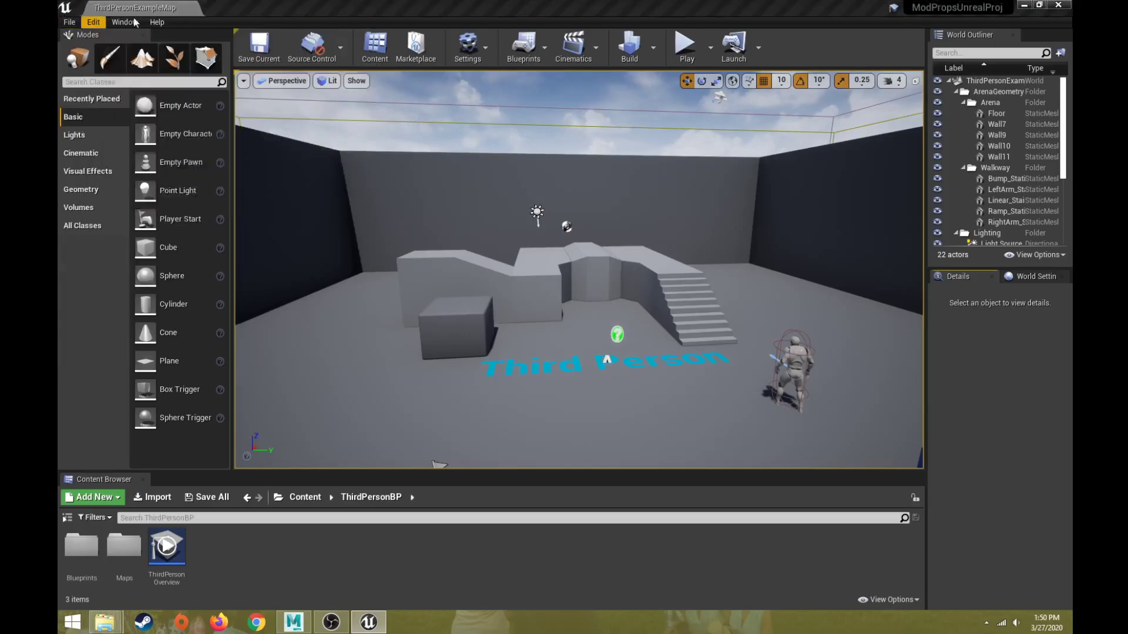
{"action": "mouse_move", "coordinate": [159, 22]}
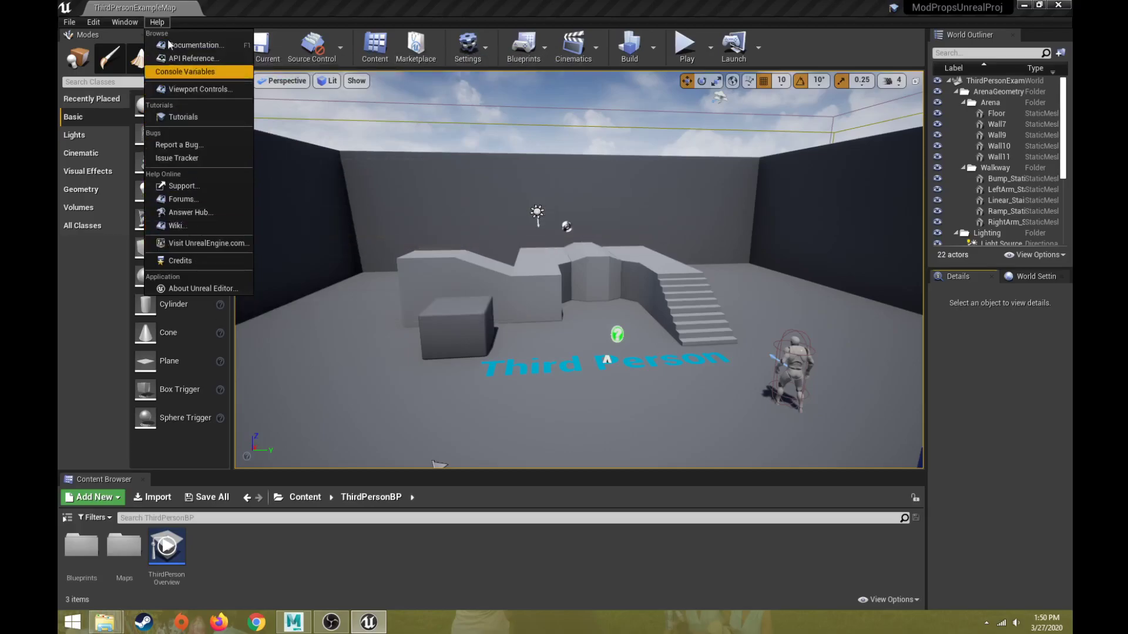
{"action": "left_click", "coordinate": [117, 13]}
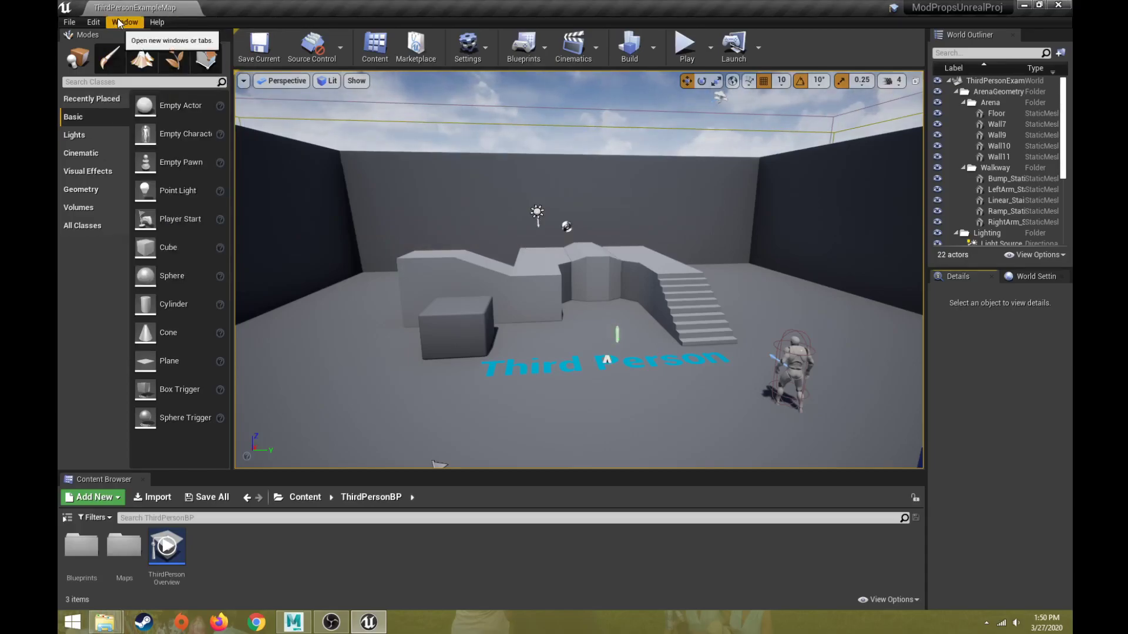
{"action": "left_click", "coordinate": [119, 22]}
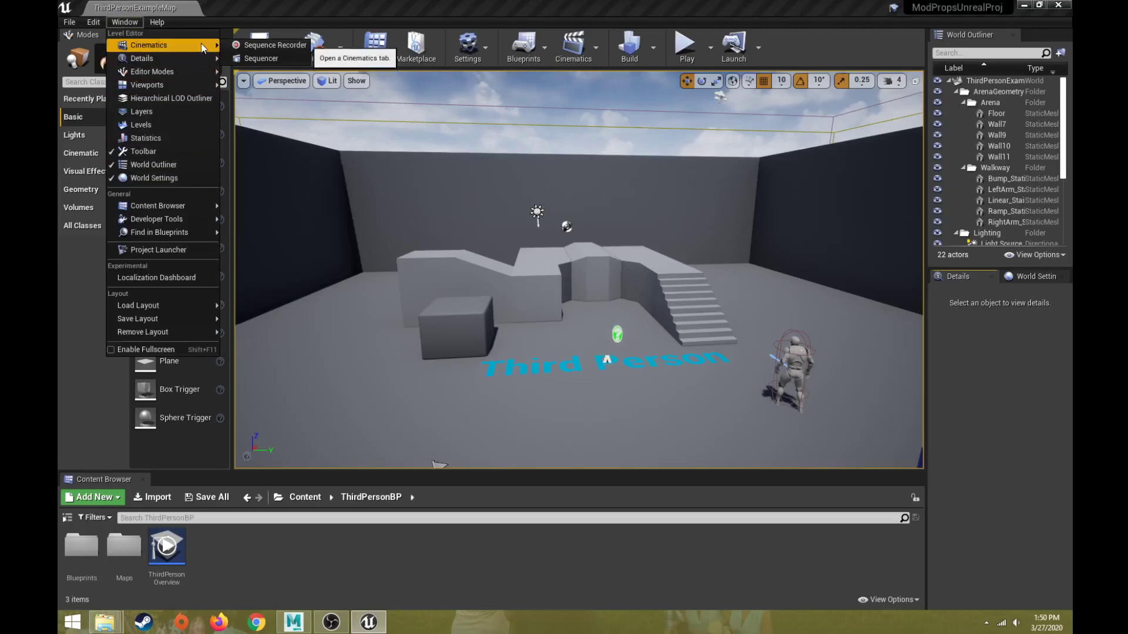
{"action": "left_click", "coordinate": [127, 6]}
{"action": "left_click", "coordinate": [91, 23]}
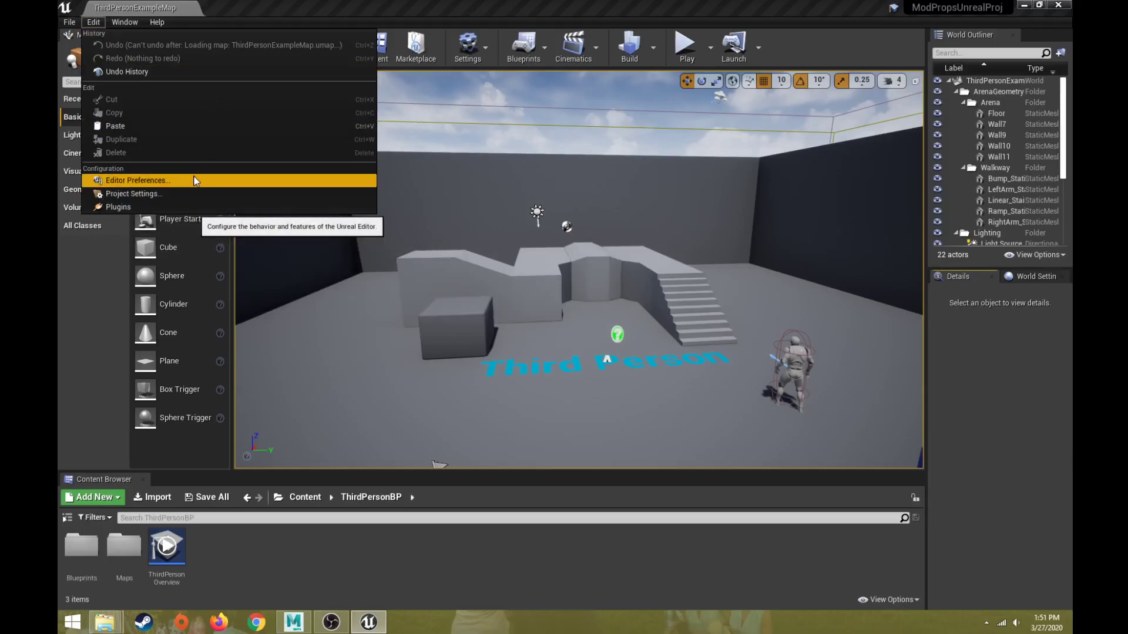
{"action": "left_click", "coordinate": [70, 22]}
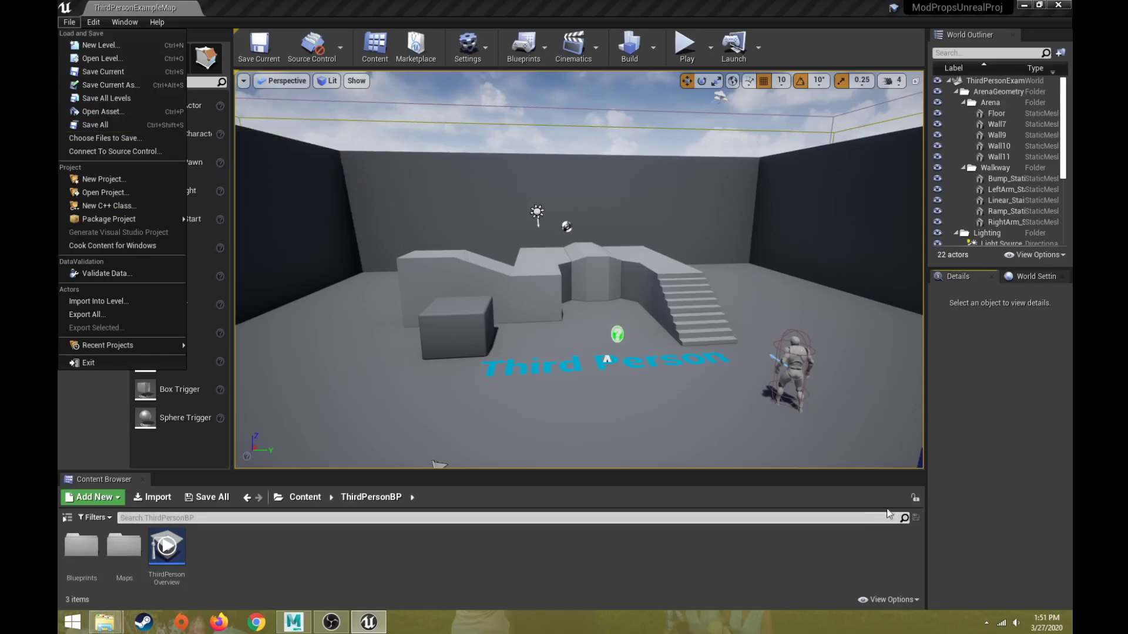
{"action": "mouse_move", "coordinate": [82, 24]}
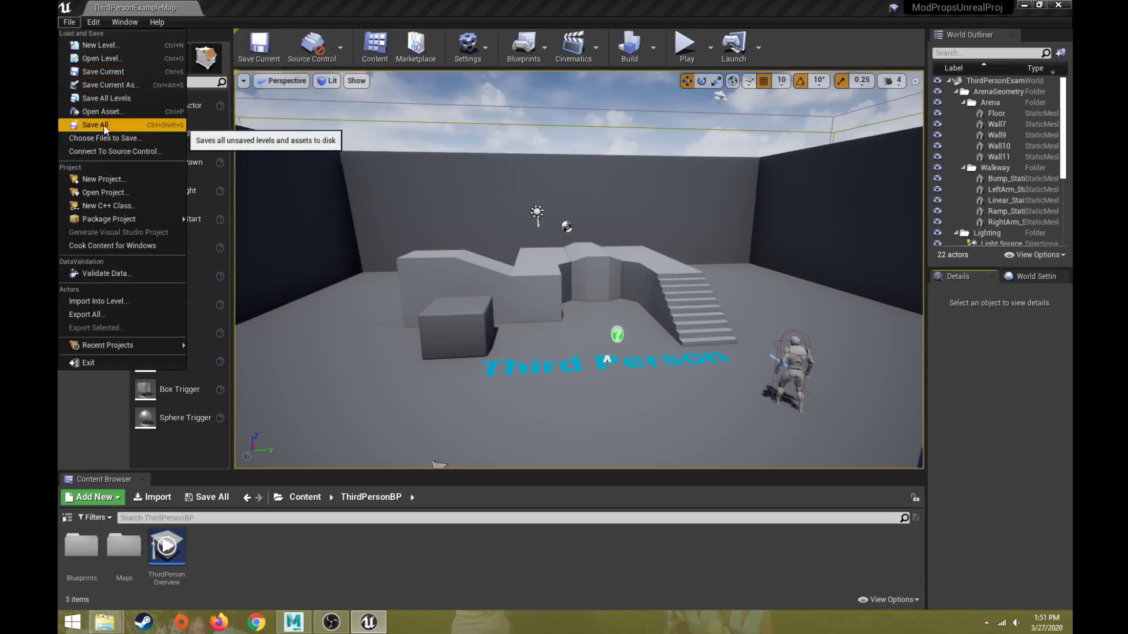
{"action": "left_click", "coordinate": [69, 22]}
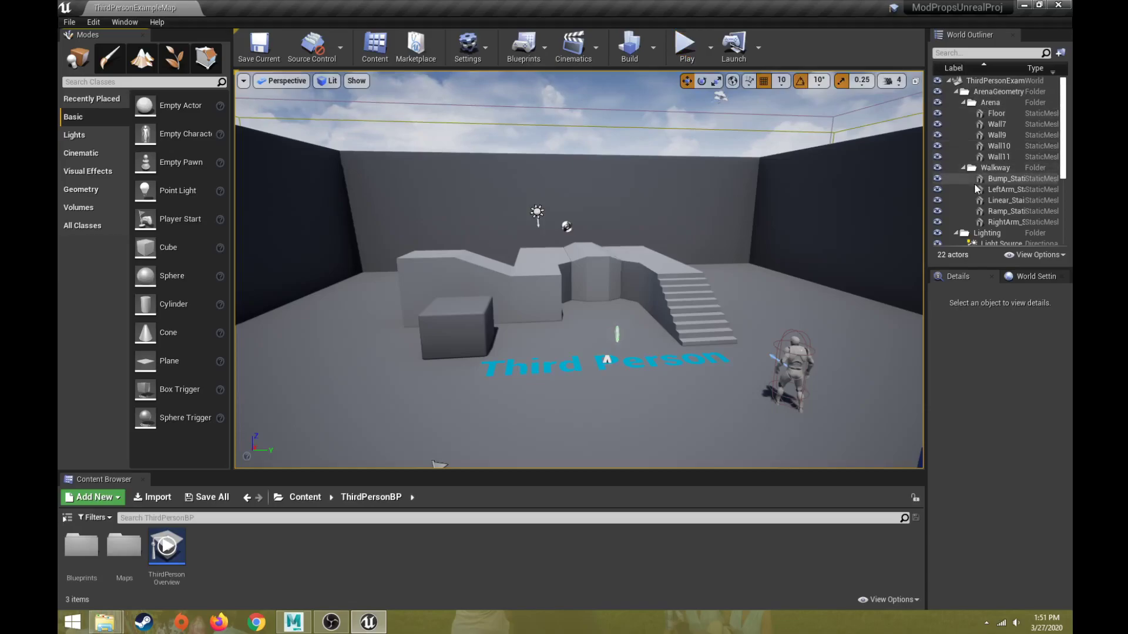
- Check the scene's object list in Maya, return to the Unreal Editor, and look through the actors in the World Outliner
{"action": "left_click", "coordinate": [294, 624]}
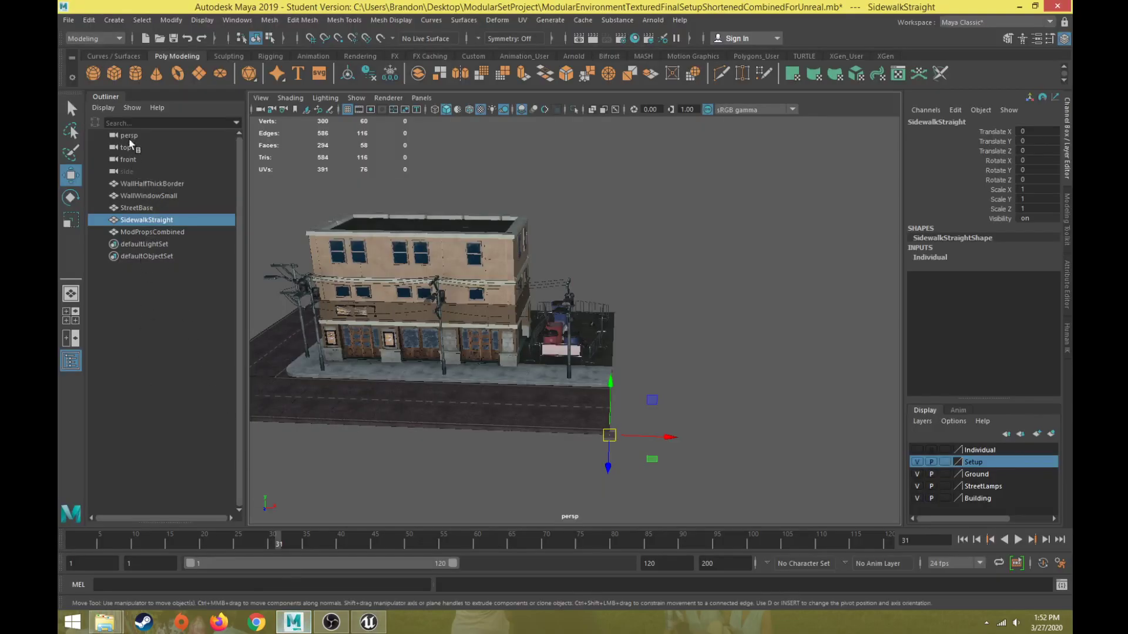
{"action": "left_click", "coordinate": [369, 624]}
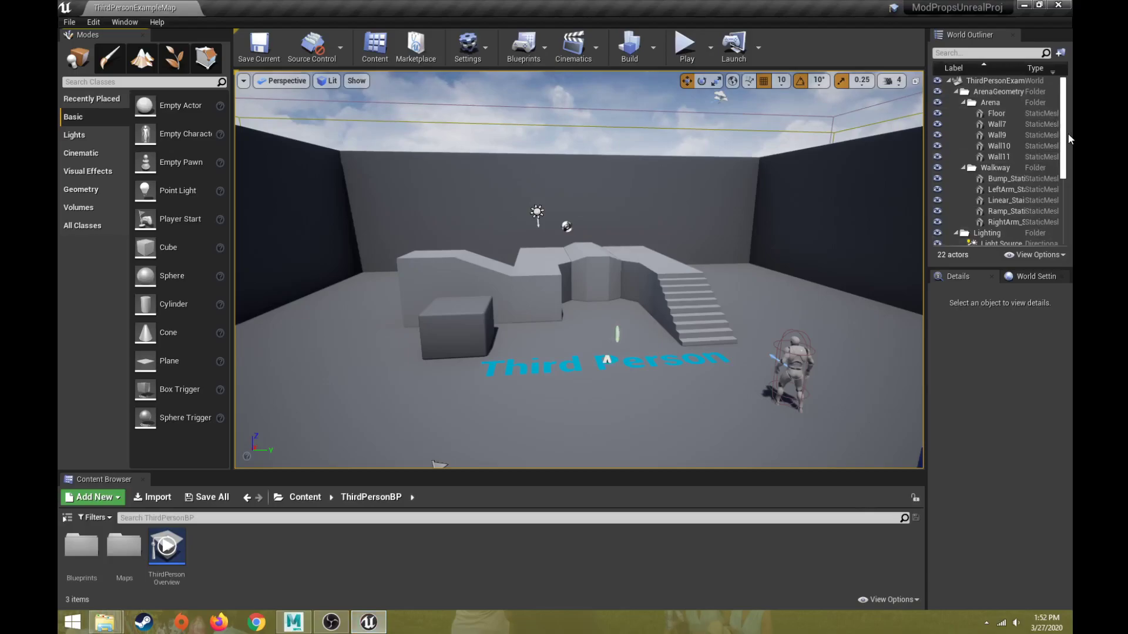
{"action": "scroll", "coordinate": [1046, 141], "scroll_direction": "down", "scroll_amount": 5}
{"action": "scroll", "coordinate": [1029, 104], "scroll_direction": "up", "scroll_amount": 5}
{"action": "scroll", "coordinate": [1033, 135], "scroll_direction": "down", "scroll_amount": 5}
- Widen the World Outliner and Details area, and view the World Settings before returning to Details
{"action": "left_click_drag", "start_coordinate": [930, 281], "coordinate": [890, 281]}
{"action": "left_click", "coordinate": [996, 282]}
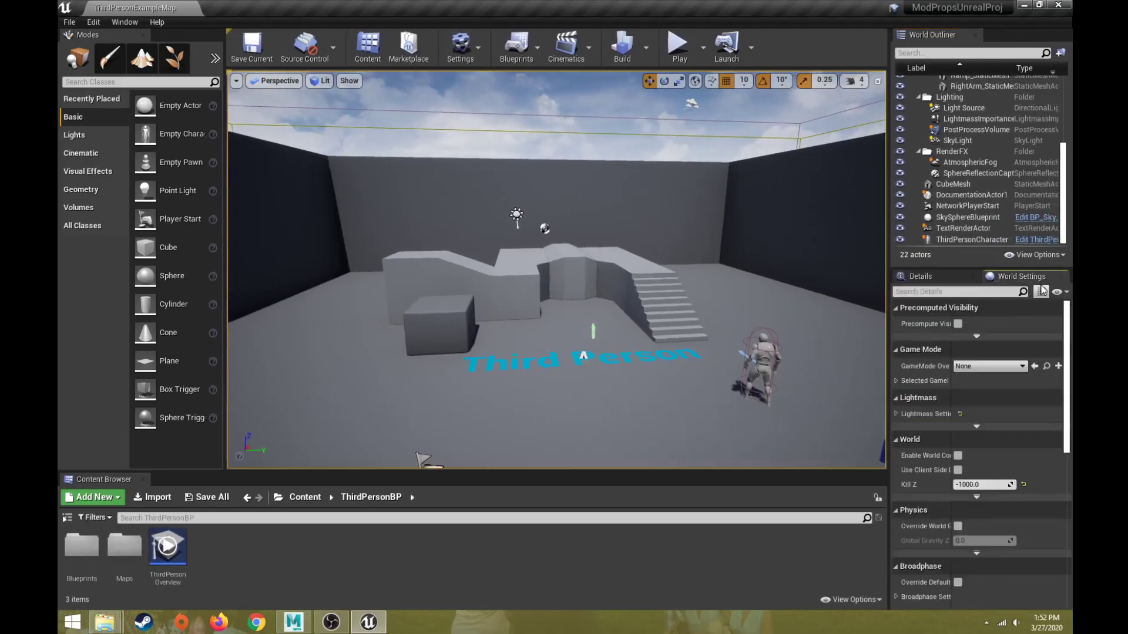
{"action": "left_click", "coordinate": [950, 276]}
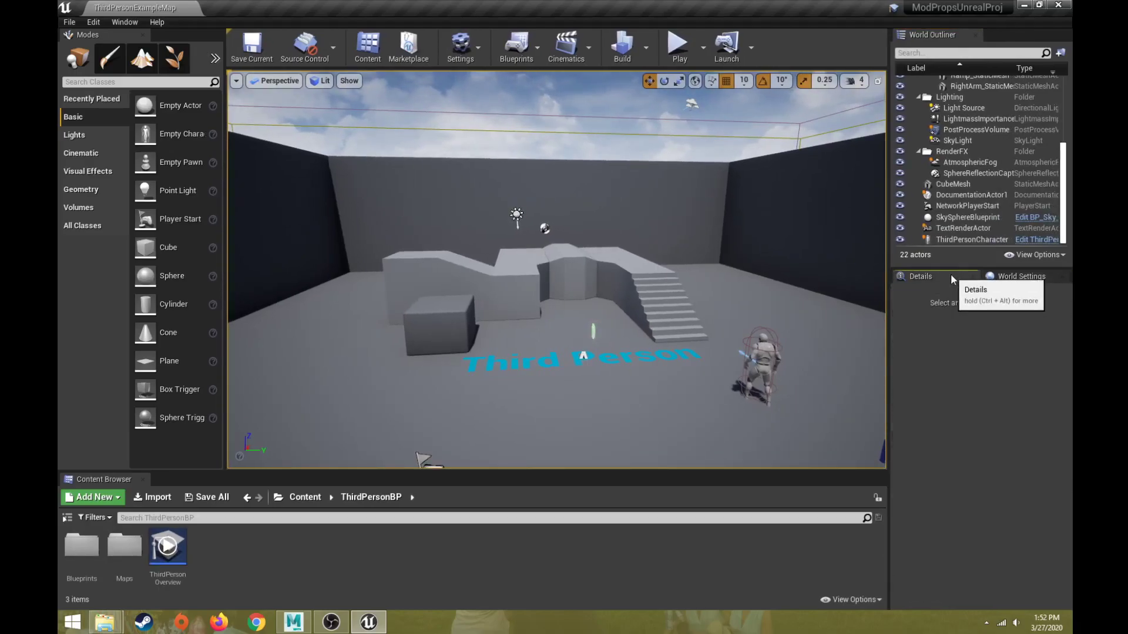
- Select the SkyLight and the linear stair mesh in turn, and review the transform, static mesh and material properties
{"action": "left_click", "coordinate": [961, 139]}
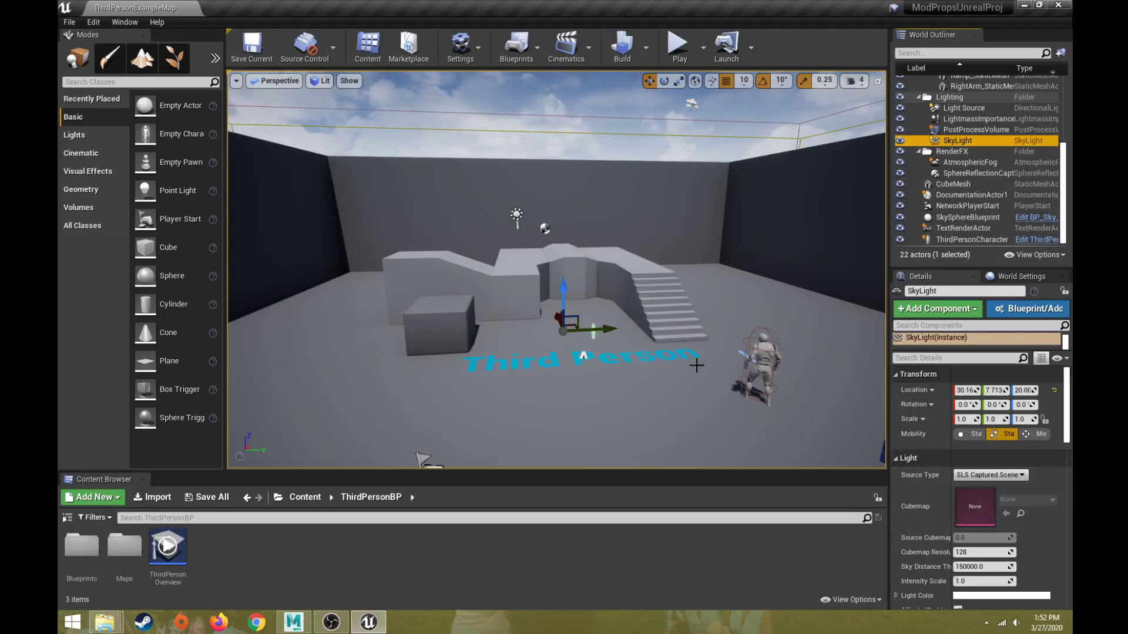
{"action": "left_click", "coordinate": [666, 303]}
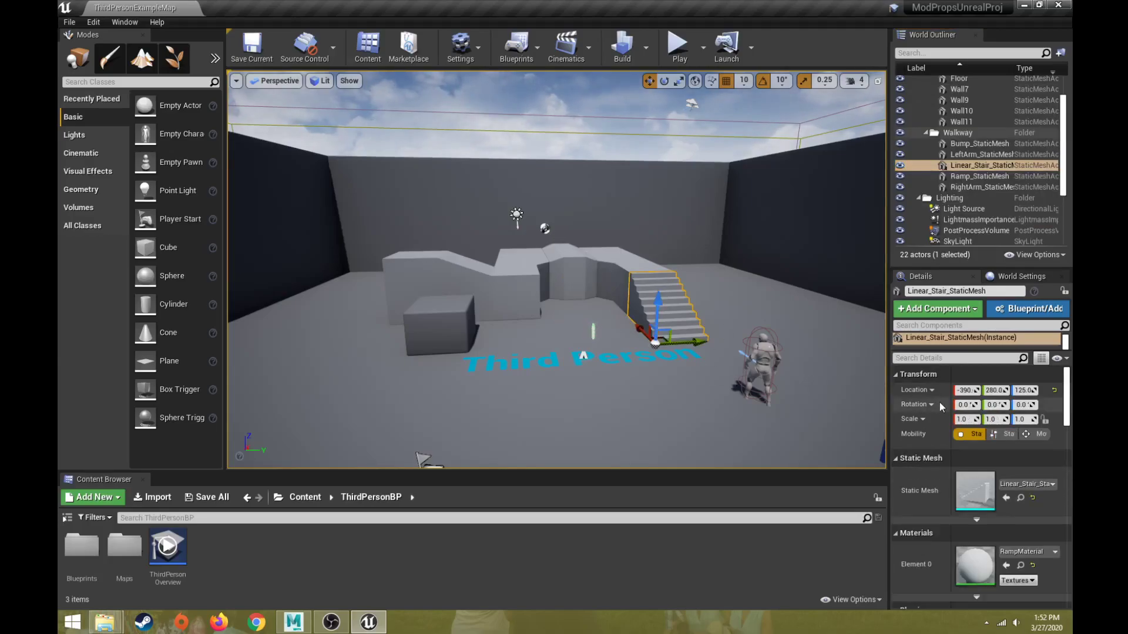
{"action": "scroll", "coordinate": [936, 428], "scroll_direction": "down", "scroll_amount": 1}
{"action": "scroll", "coordinate": [914, 429], "scroll_direction": "down", "scroll_amount": 3}
{"action": "scroll", "coordinate": [914, 429], "scroll_direction": "up", "scroll_amount": 4}
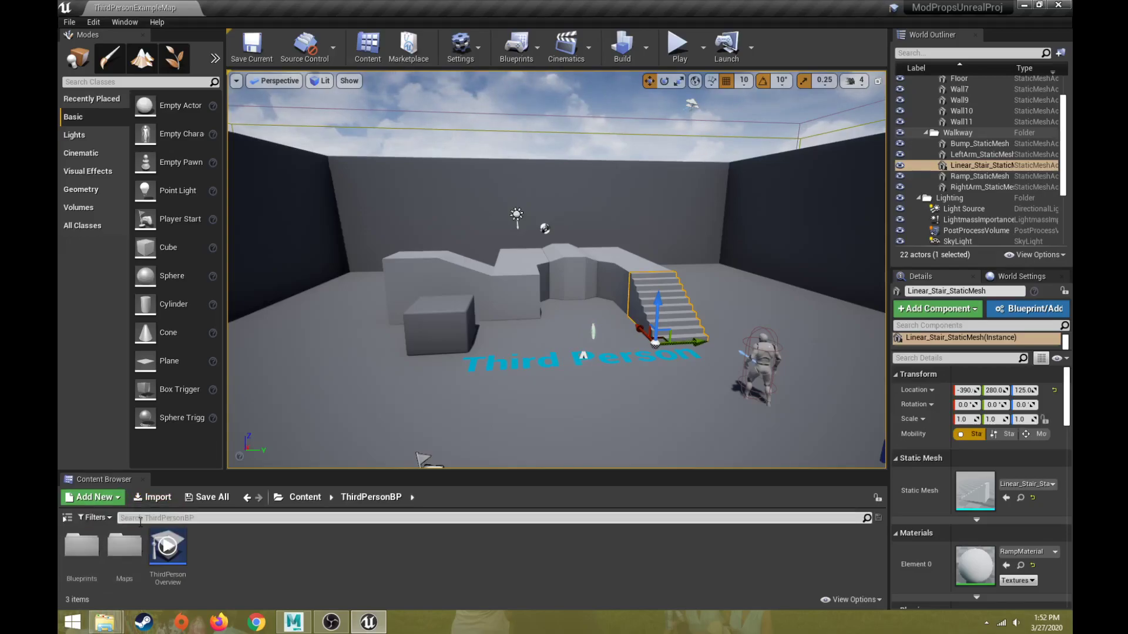
- Show the folder tree of the Content Browser
{"action": "left_click", "coordinate": [72, 521]}
{"action": "left_click", "coordinate": [71, 520]}
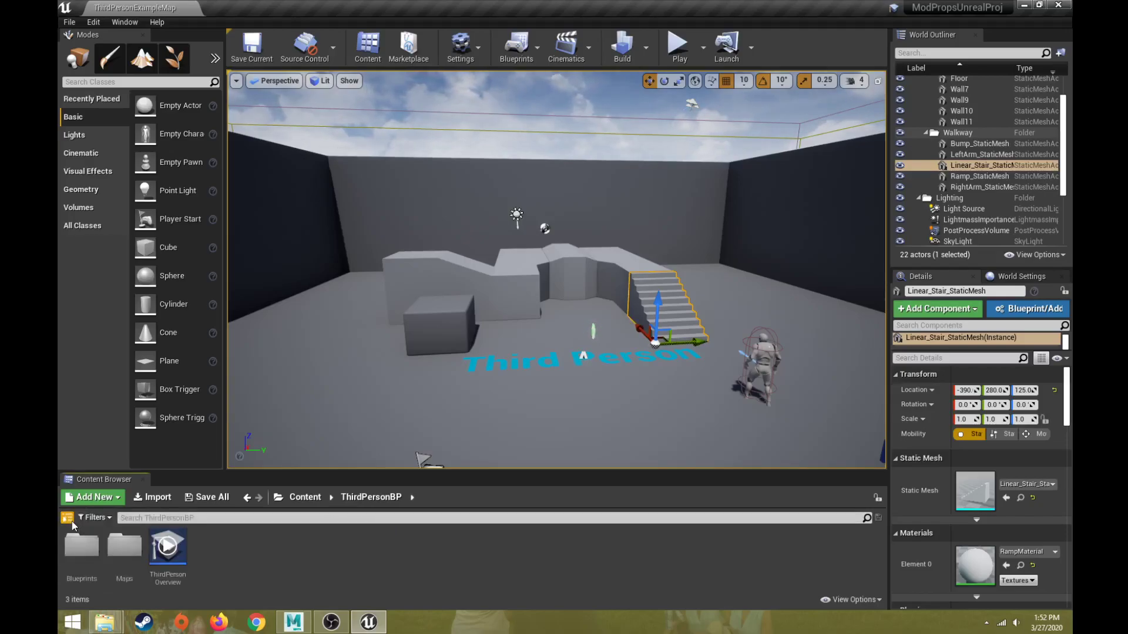
{"action": "left_click", "coordinate": [67, 518]}
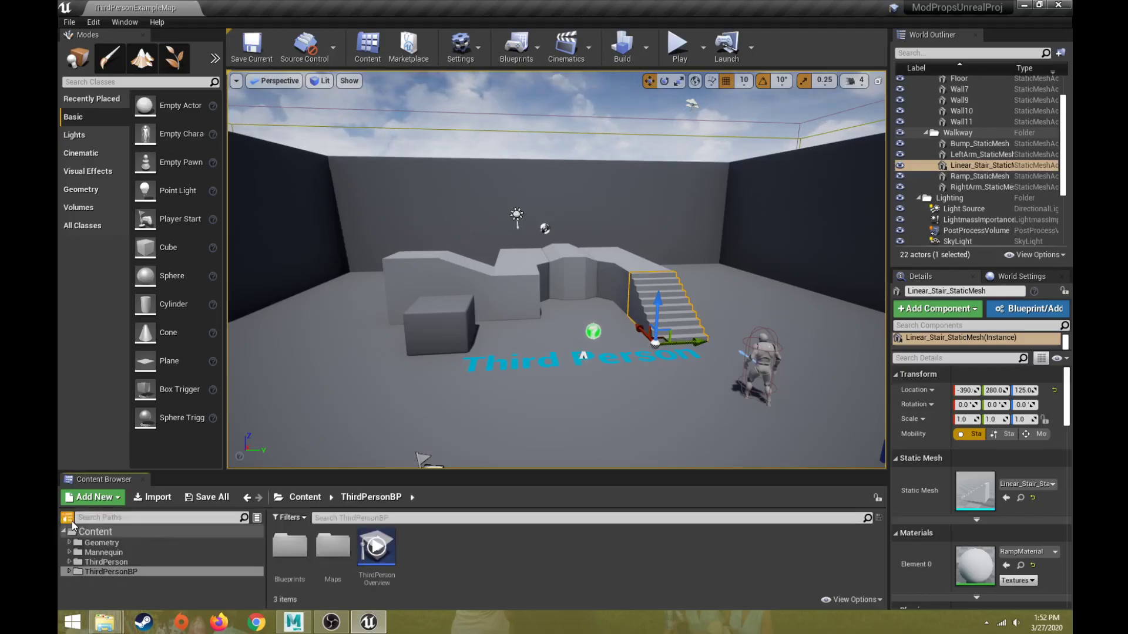
- Browse the Geometry, Mannequin, ThirdPerson and ThirdPersonBP folders and return to the root Content folder
{"action": "left_click", "coordinate": [124, 533]}
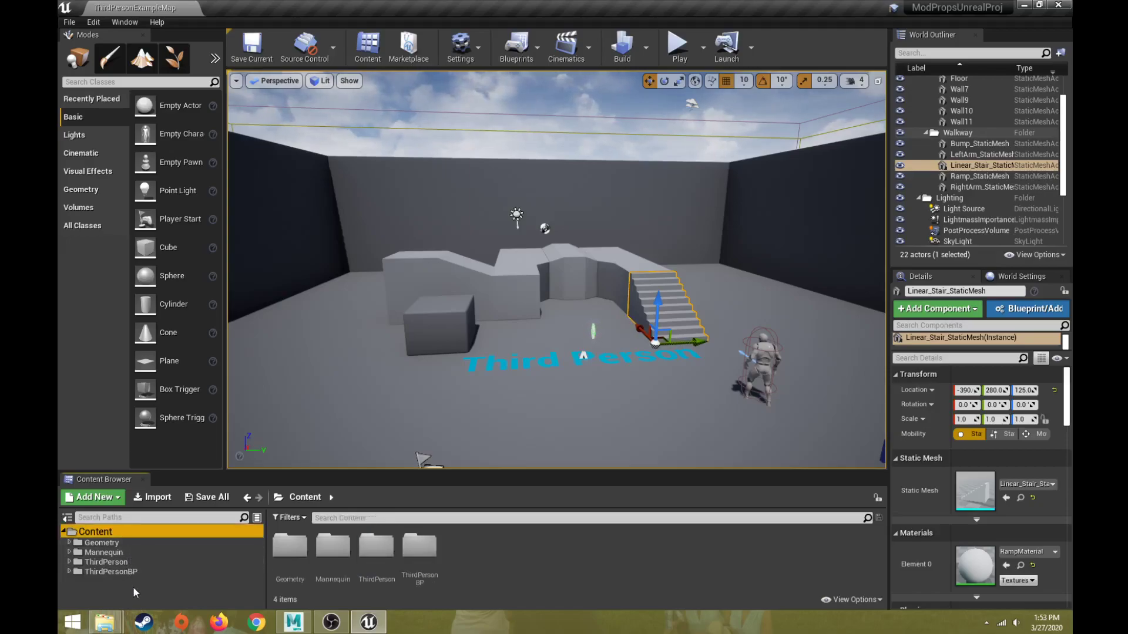
{"action": "left_click", "coordinate": [116, 546]}
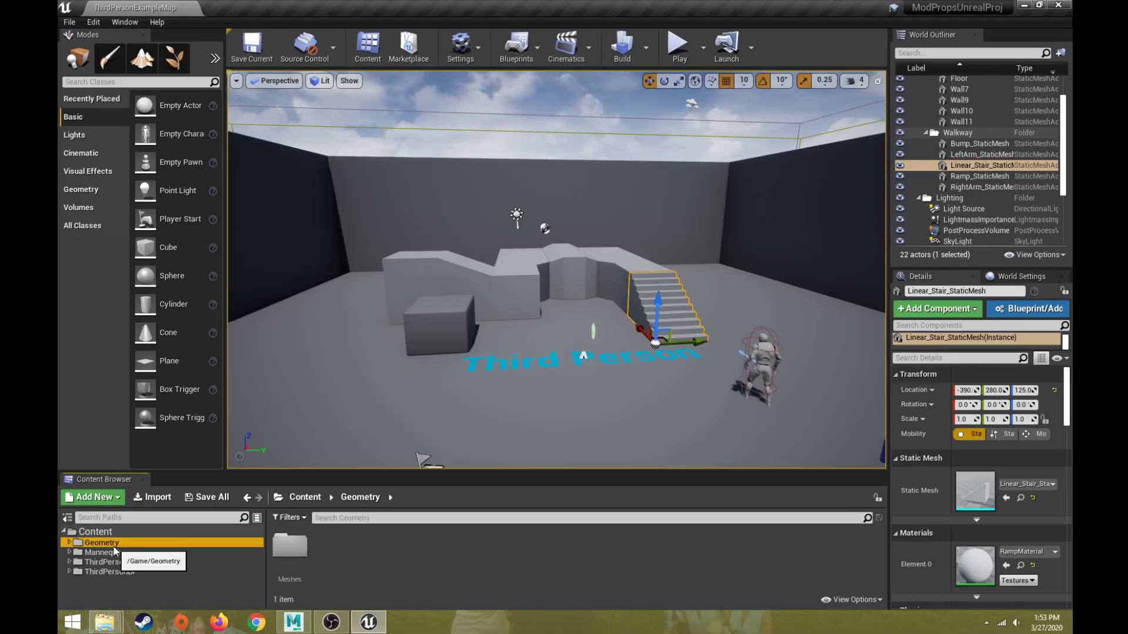
{"action": "left_click", "coordinate": [120, 553]}
{"action": "left_click", "coordinate": [116, 563]}
{"action": "left_click", "coordinate": [134, 571]}
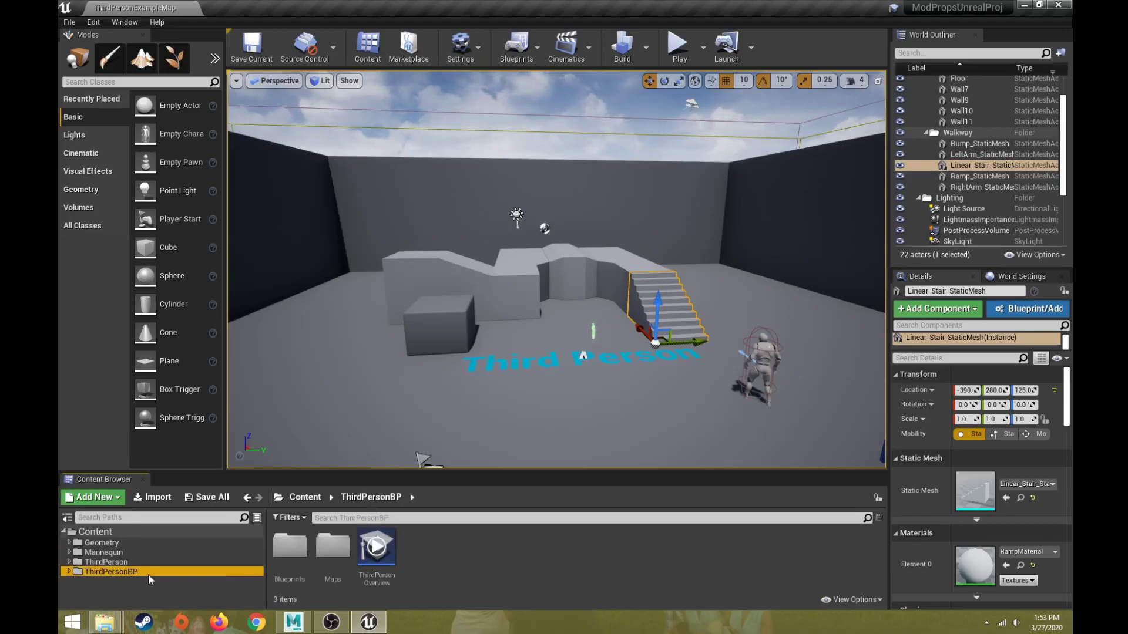
{"action": "left_click", "coordinate": [111, 532]}
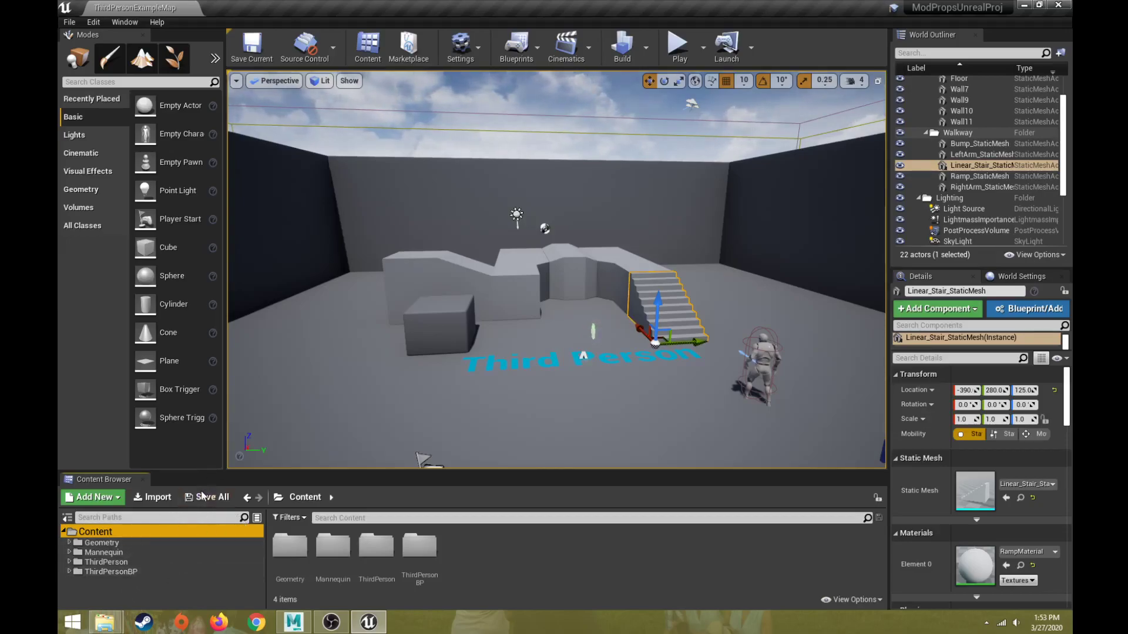
- Inspect the walkway, cube and stairs from several angles and distances in the perspective viewport
{"action": "right_click_drag", "start_coordinate": [565, 271], "coordinate": [566, 301]}
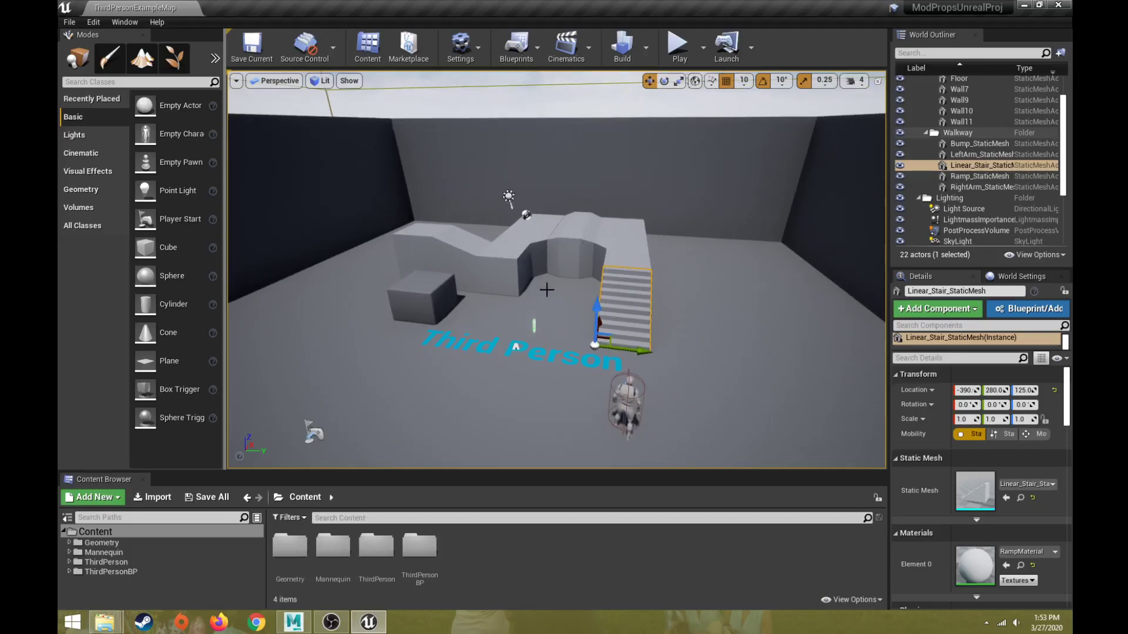
{"action": "mouse_move", "coordinate": [629, 232]}
{"action": "right_mouse_down"}
{"action": "mouse_move", "coordinate": [664, 241]}
{"action": "mouse_move", "coordinate": [611, 233]}
{"action": "mouse_move", "coordinate": [632, 242]}
{"action": "mouse_move", "coordinate": [614, 238]}
{"action": "mouse_move", "coordinate": [622, 244]}
{"action": "right_mouse_up"}
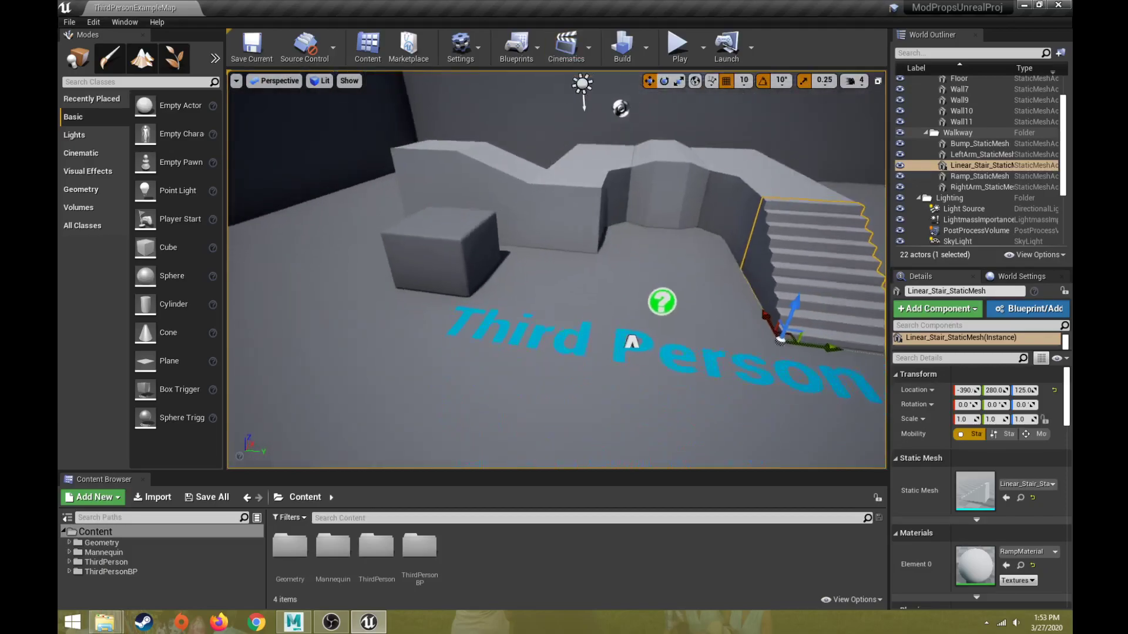
{"action": "right_click_drag", "start_coordinate": [692, 233], "coordinate": [692, 233]}
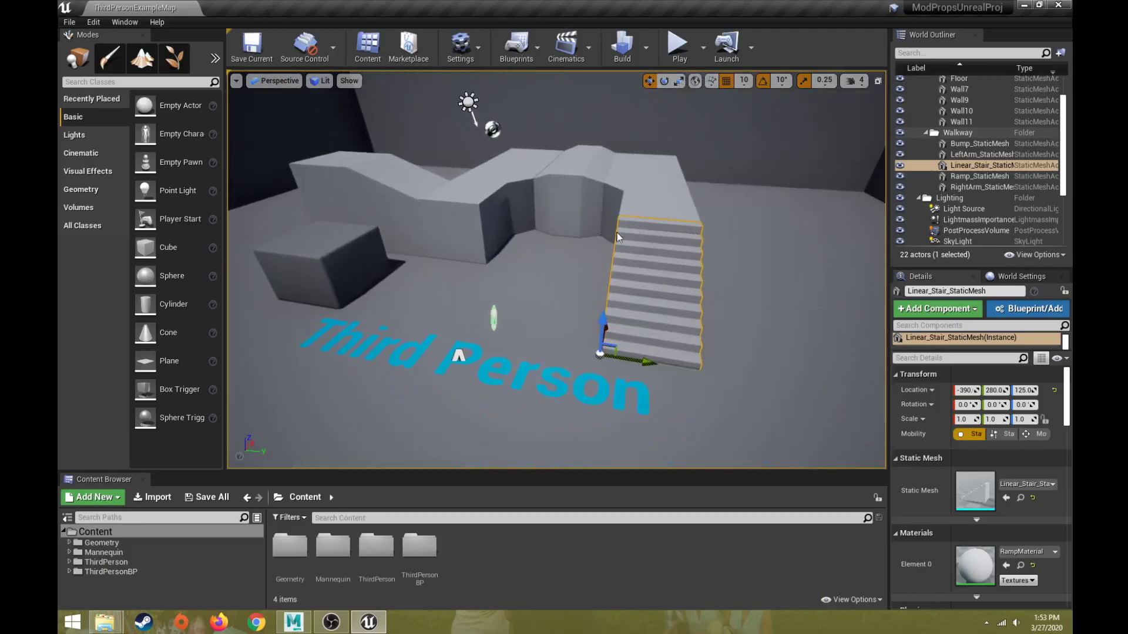
{"action": "scroll", "coordinate": [547, 239], "scroll_direction": "up", "scroll_amount": 6}
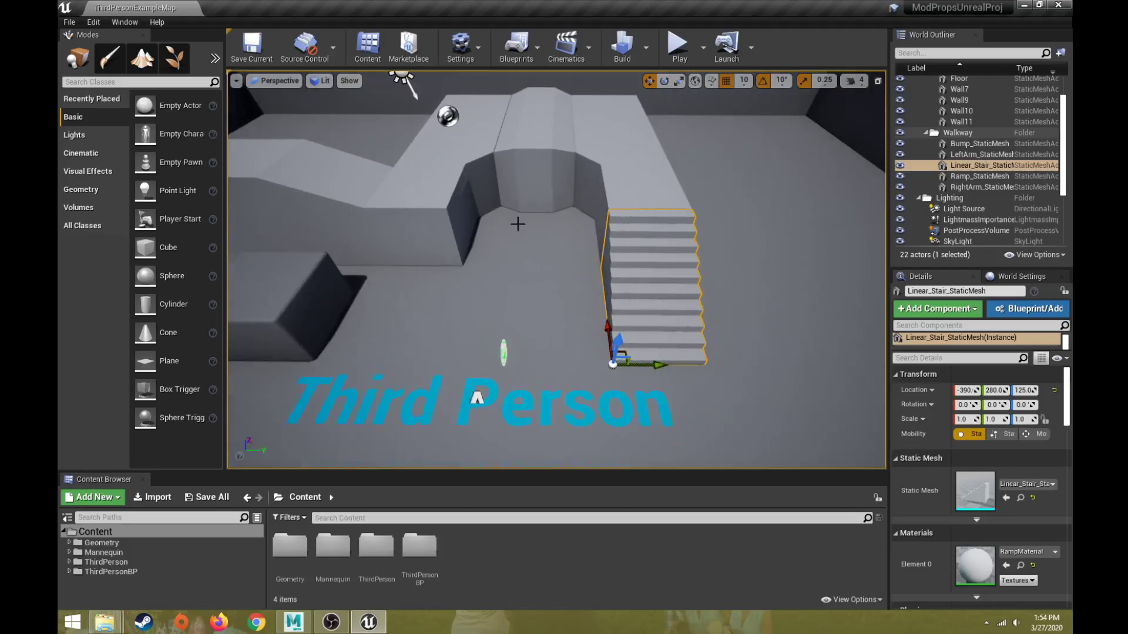
{"action": "right_click_drag", "start_coordinate": [516, 206], "coordinate": [517, 206]}
{"action": "right_click_drag", "start_coordinate": [516, 253], "coordinate": [519, 254]}
- Frame the walkway's left arm mesh, view it from a raised angle, and undo the accidental actor move
{"action": "left_click", "coordinate": [492, 207]}
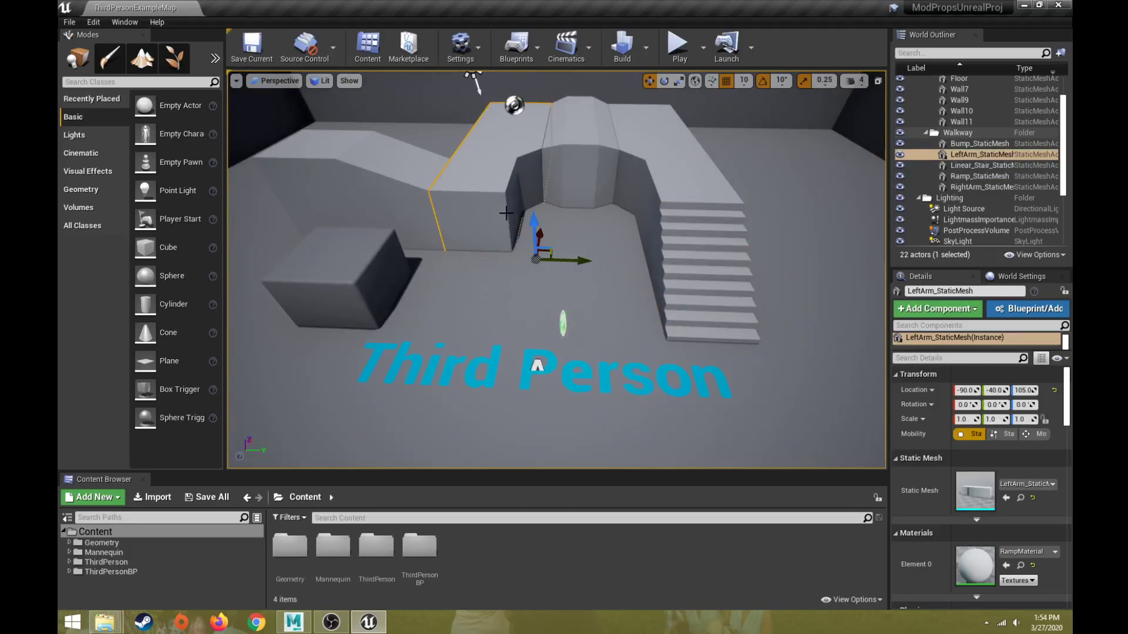
{"action": "key", "text": "f"}
{"action": "right_click_drag", "start_coordinate": [538, 215], "coordinate": [598, 161]}
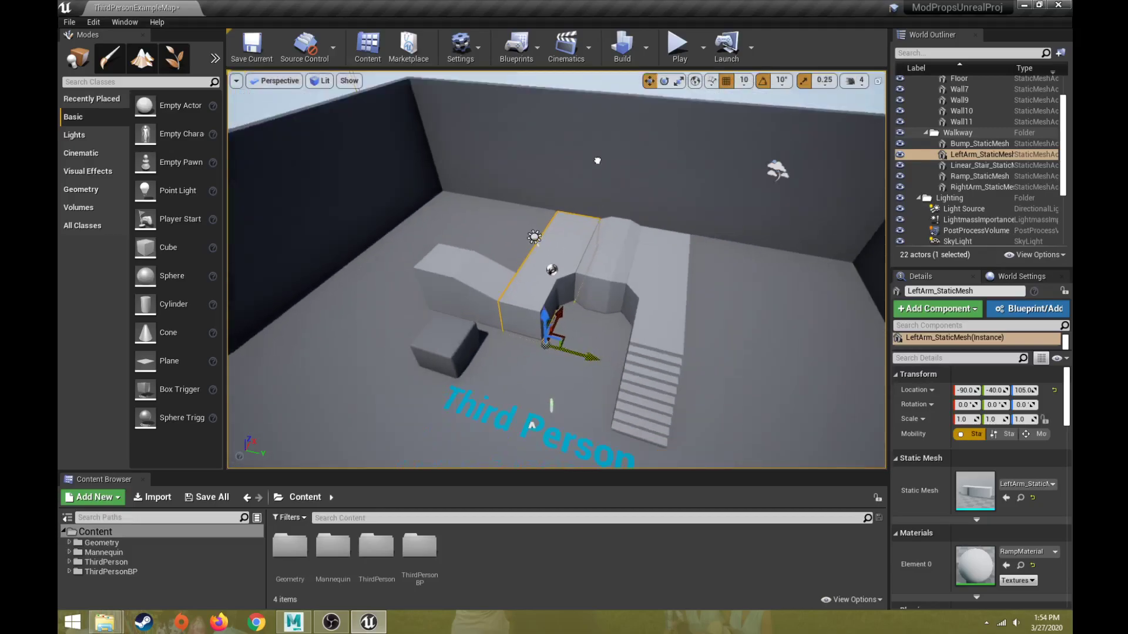
{"action": "key", "text": "ctrl+z"}
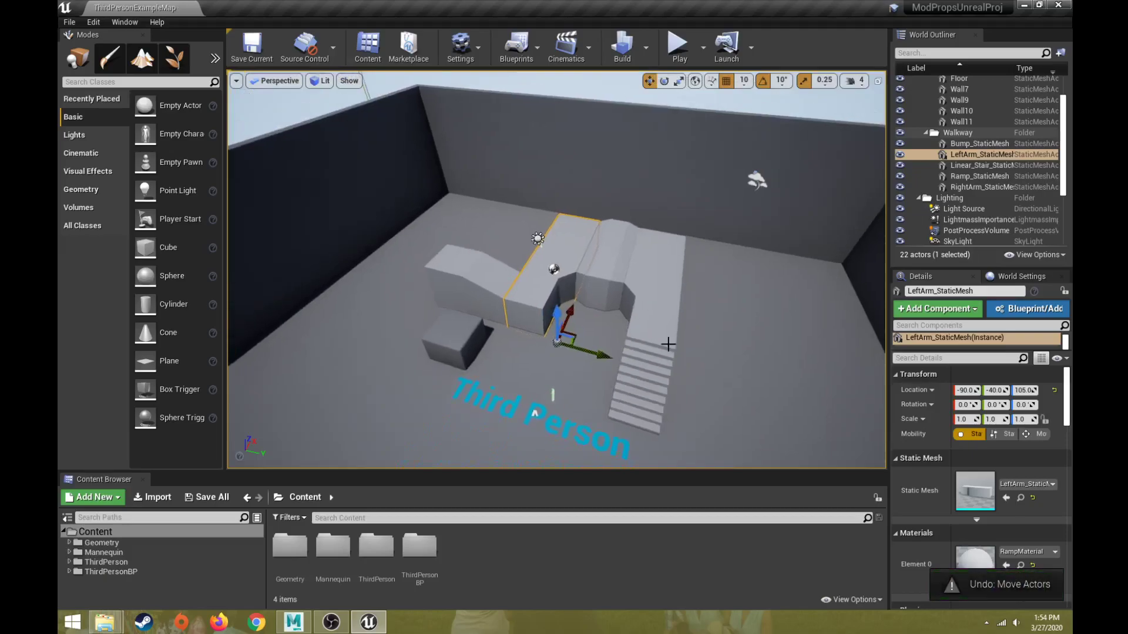
- Try moving the linear stair mesh along the Y axis to a location of 630, and undo the move
{"action": "left_click", "coordinate": [668, 345]}
{"action": "right_click_drag", "start_coordinate": [658, 353], "coordinate": [623, 360]}
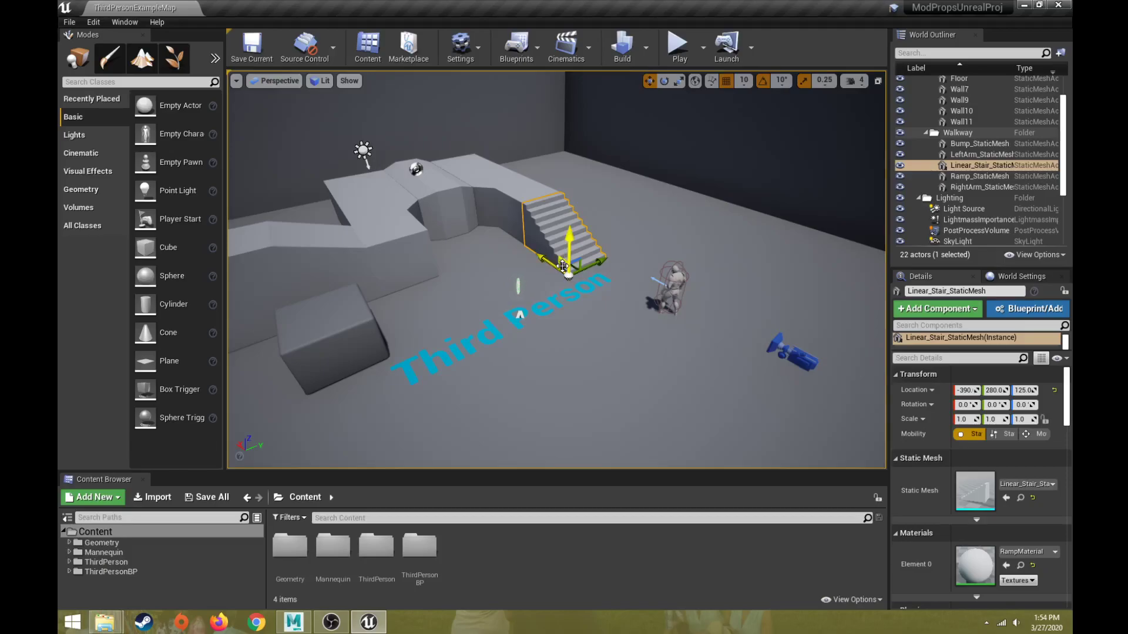
{"action": "left_click_drag", "start_coordinate": [593, 265], "coordinate": [642, 240]}
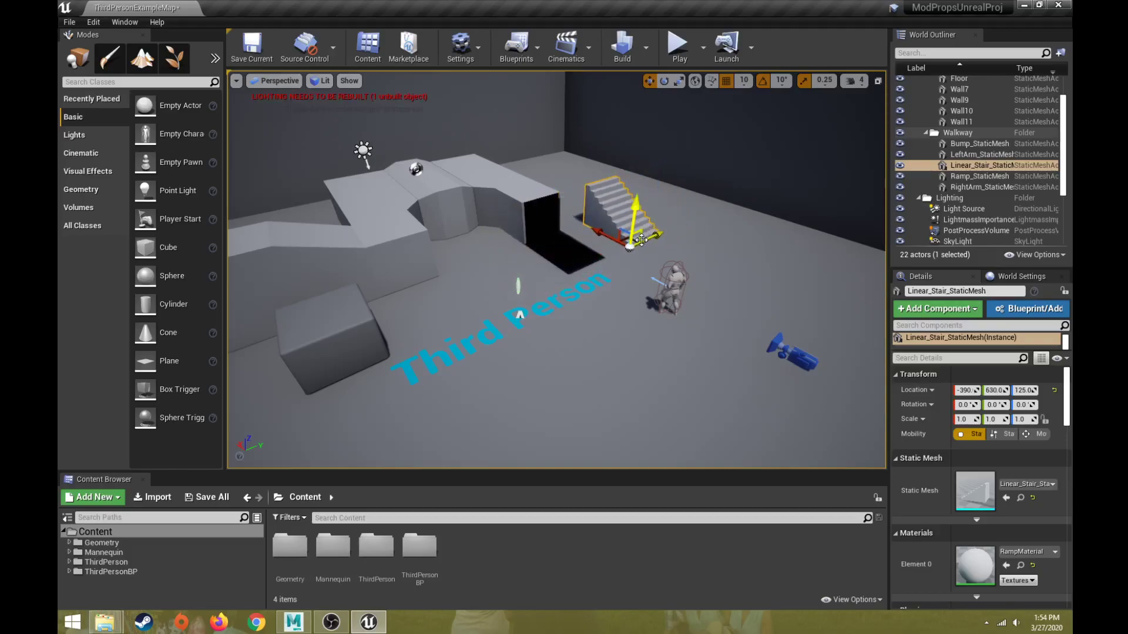
{"action": "key", "text": "ctrl+z"}
- Rotate the linear stair mesh about 20 degrees around its Y axis
{"action": "key", "text": "e"}
{"action": "left_click_drag", "start_coordinate": [572, 222], "coordinate": [587, 242]}
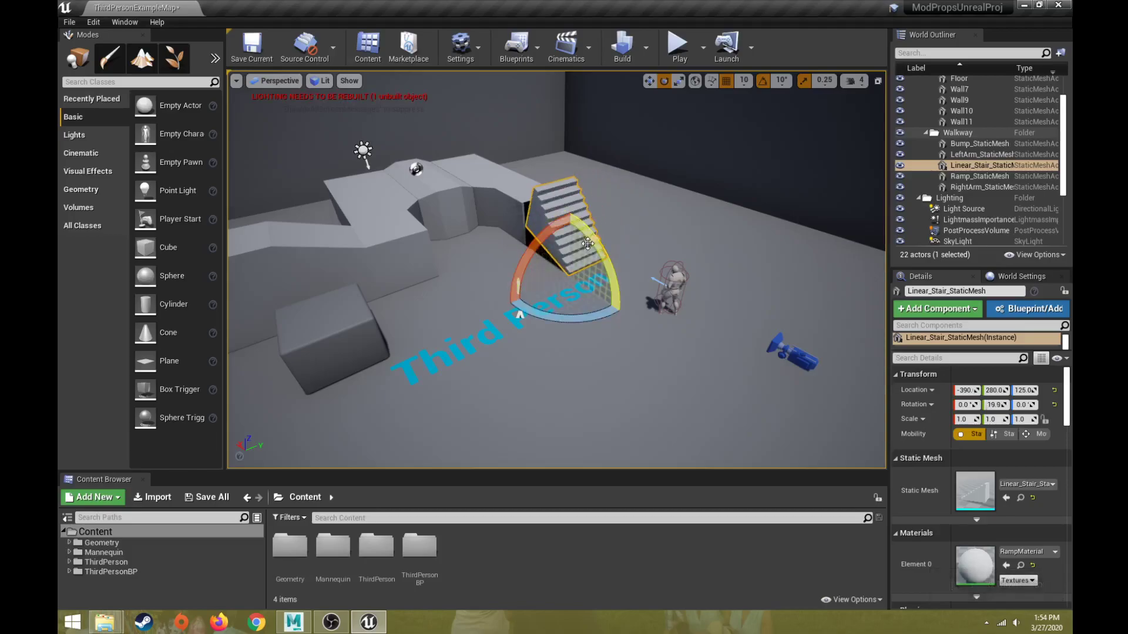
- Undo the last rotation of the linear stair mesh and switch to the Scale tool
{"action": "key", "text": "ctrl+z"}
{"action": "key", "text": "r"}
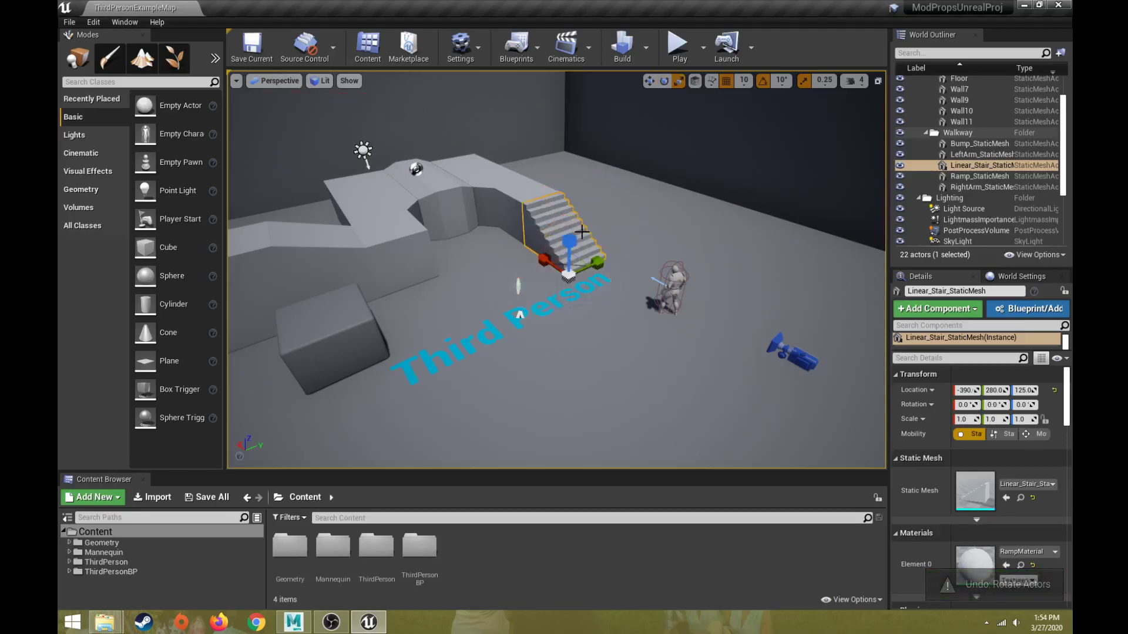
{"action": "mouse_move", "coordinate": [570, 278]}
{"action": "left_mouse_down"}
{"action": "mouse_move", "coordinate": [591, 255]}
{"action": "mouse_move", "coordinate": [570, 276]}
{"action": "left_mouse_up"}
- Cycle through the Move, Rotate and Scale gizmos on the linear stair mesh to compare them, ending on Move
{"action": "key", "text": "w"}
{"action": "key", "text": "e"}
{"action": "key", "text": "r"}
{"action": "key", "text": "e"}
{"action": "key", "text": "r"}
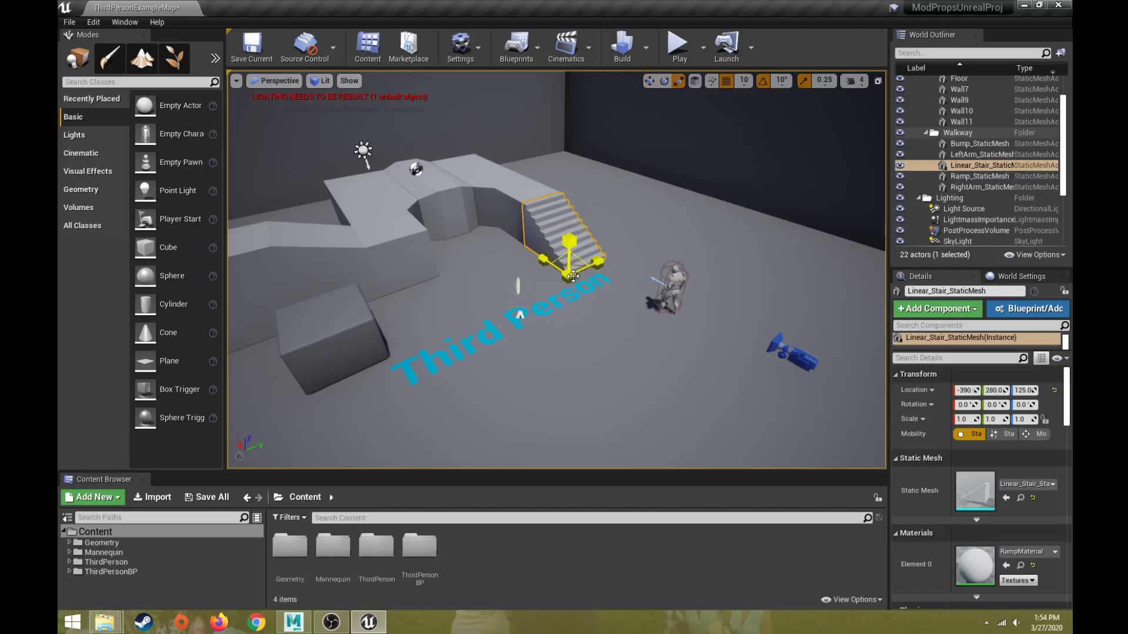
{"action": "key", "text": "e"}
{"action": "key", "text": "r"}
{"action": "key", "text": "w"}
{"action": "key", "text": "e"}
{"action": "key", "text": "w"}
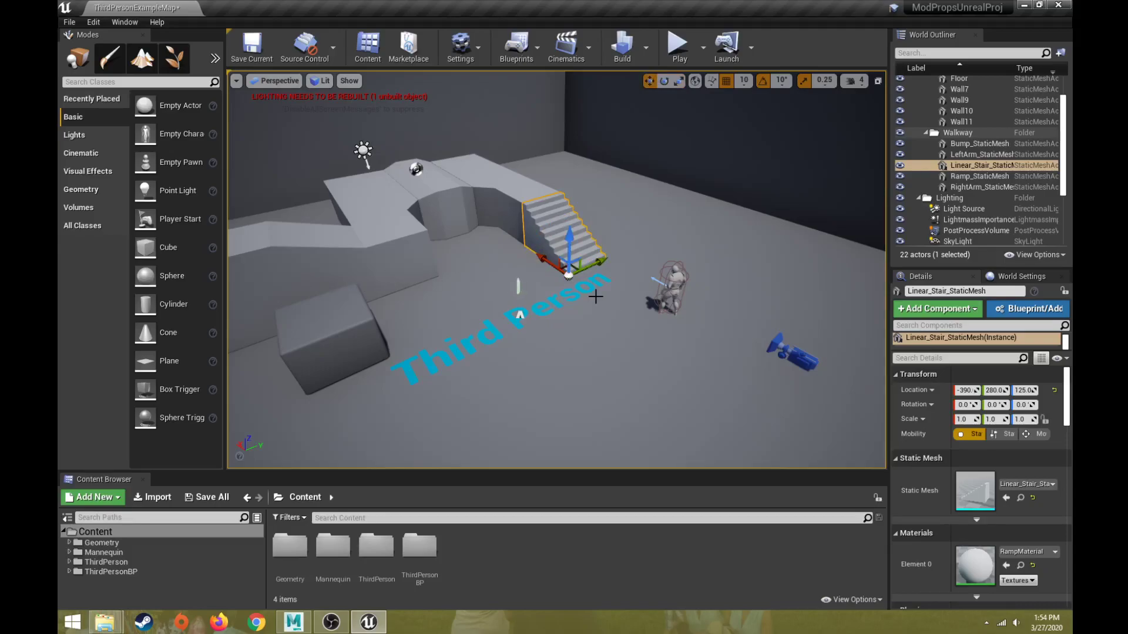
- View the linear stair mesh up close and compare its Rotate, Scale and Move gizmos from there, leaving Move active
{"action": "right_click_drag", "start_coordinate": [433, 234], "coordinate": [432, 233]}
{"action": "right_click_drag", "start_coordinate": [528, 247], "coordinate": [527, 247]}
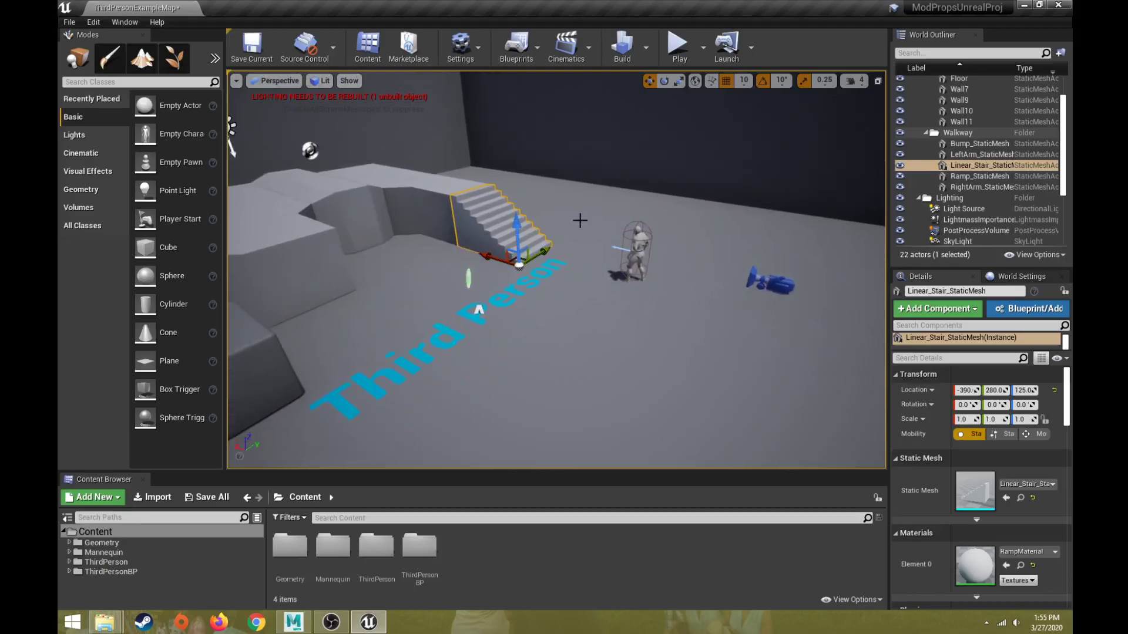
{"action": "right_click_drag", "start_coordinate": [598, 208], "coordinate": [604, 207]}
{"action": "right_click_drag", "start_coordinate": [568, 259], "coordinate": [504, 345]}
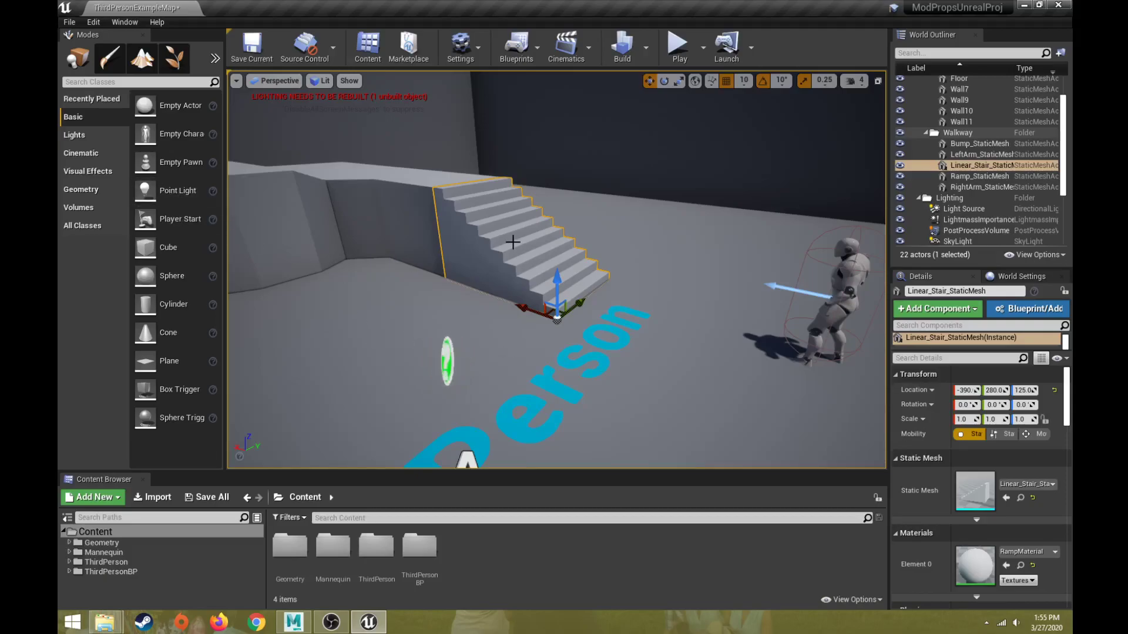
{"action": "key", "text": "e"}
{"action": "key", "text": "r"}
{"action": "key", "text": "w"}
{"action": "key", "text": "e"}
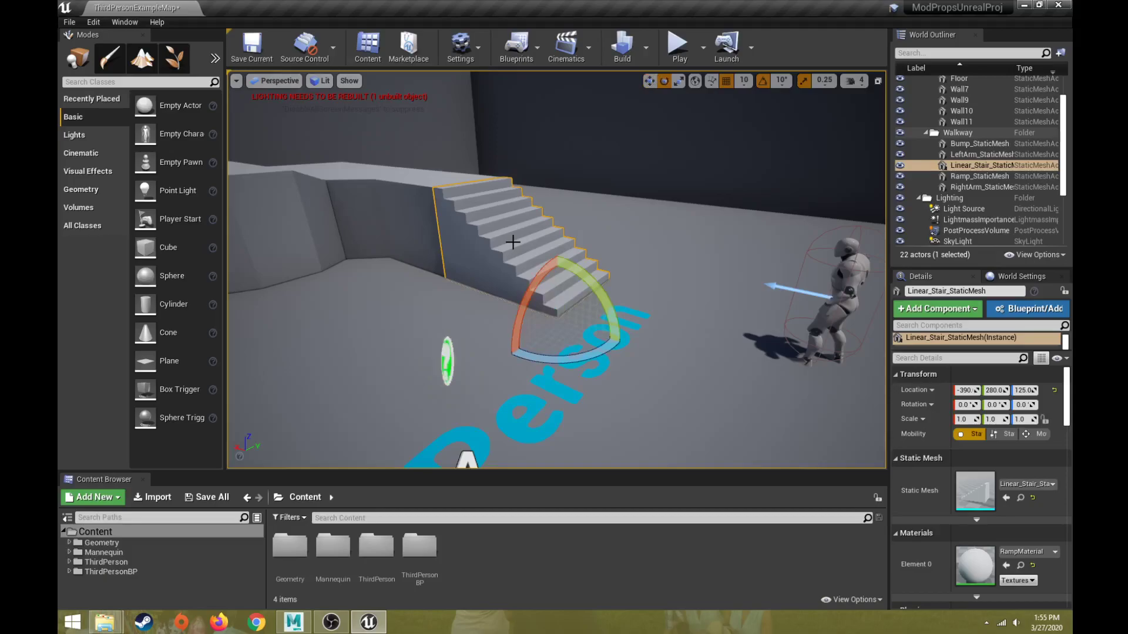
{"action": "key", "text": "r"}
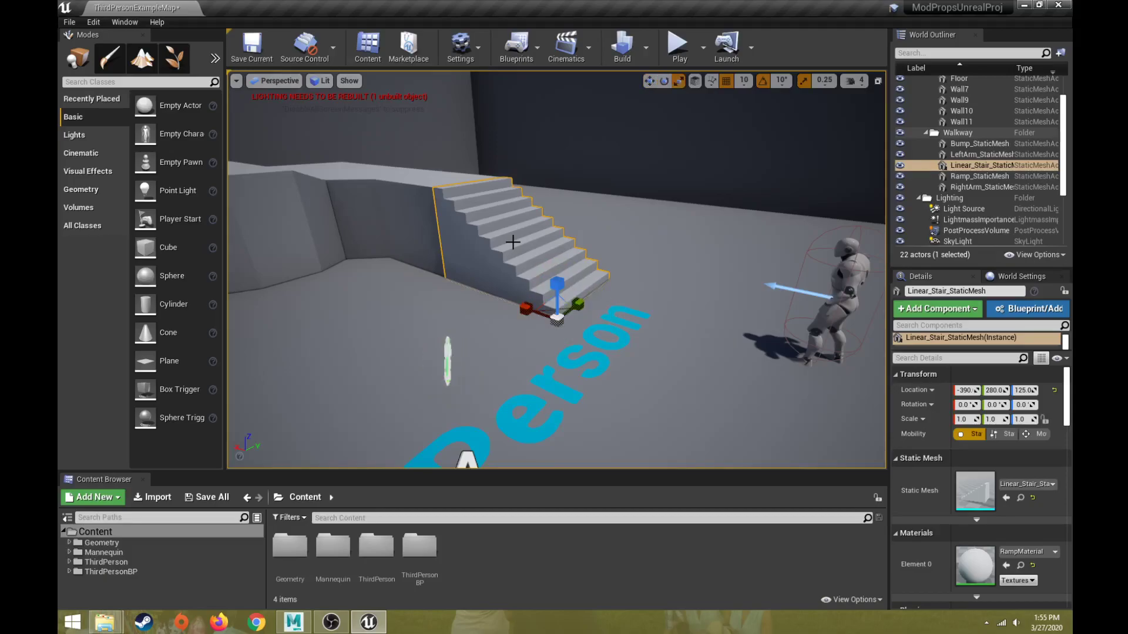
{"action": "key", "text": "w"}
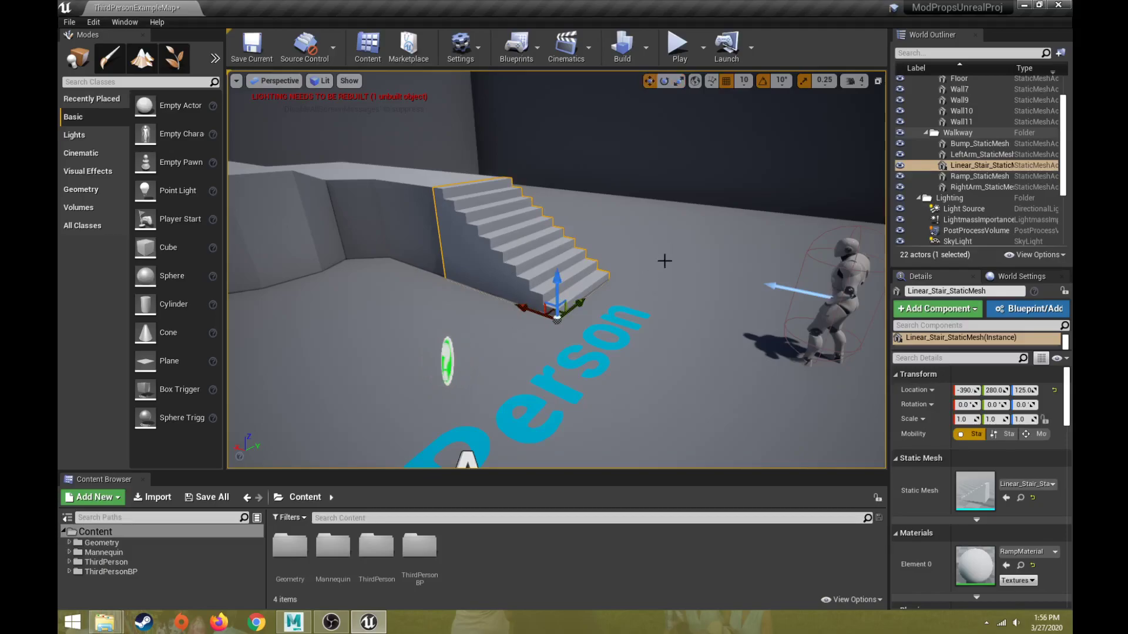
{"action": "right_click_drag", "start_coordinate": [631, 250], "coordinate": [631, 251]}
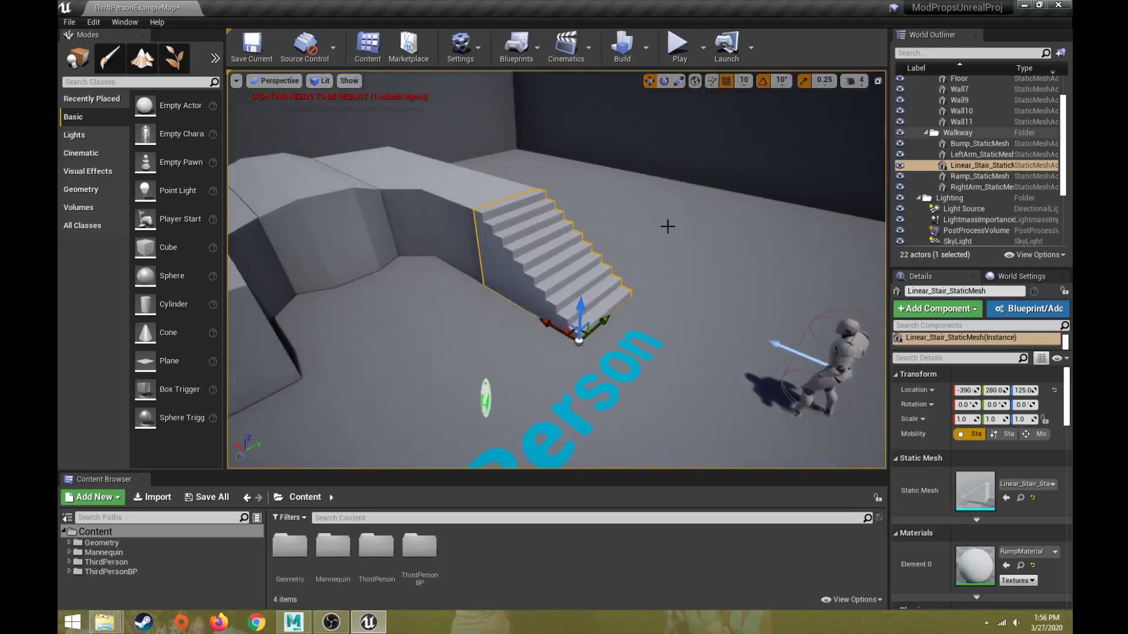